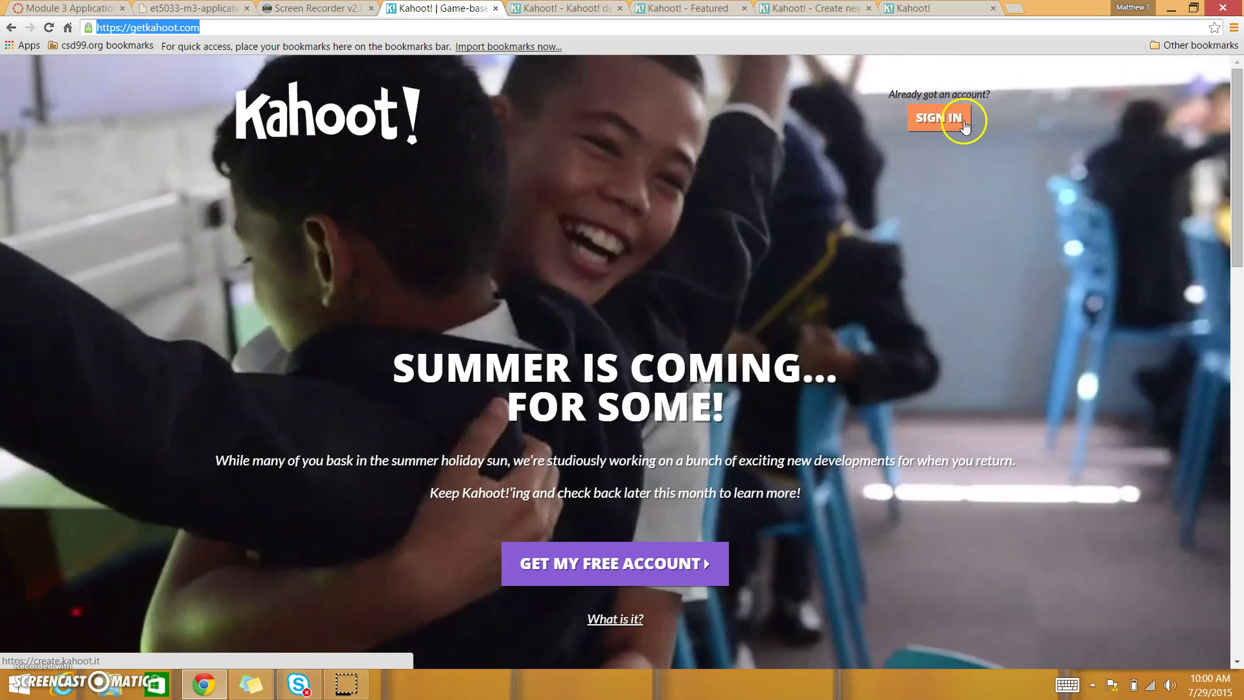
Sign in to the existing account and create a new quiz named Algebra
{"action": "left_click", "coordinate": [942, 121]}
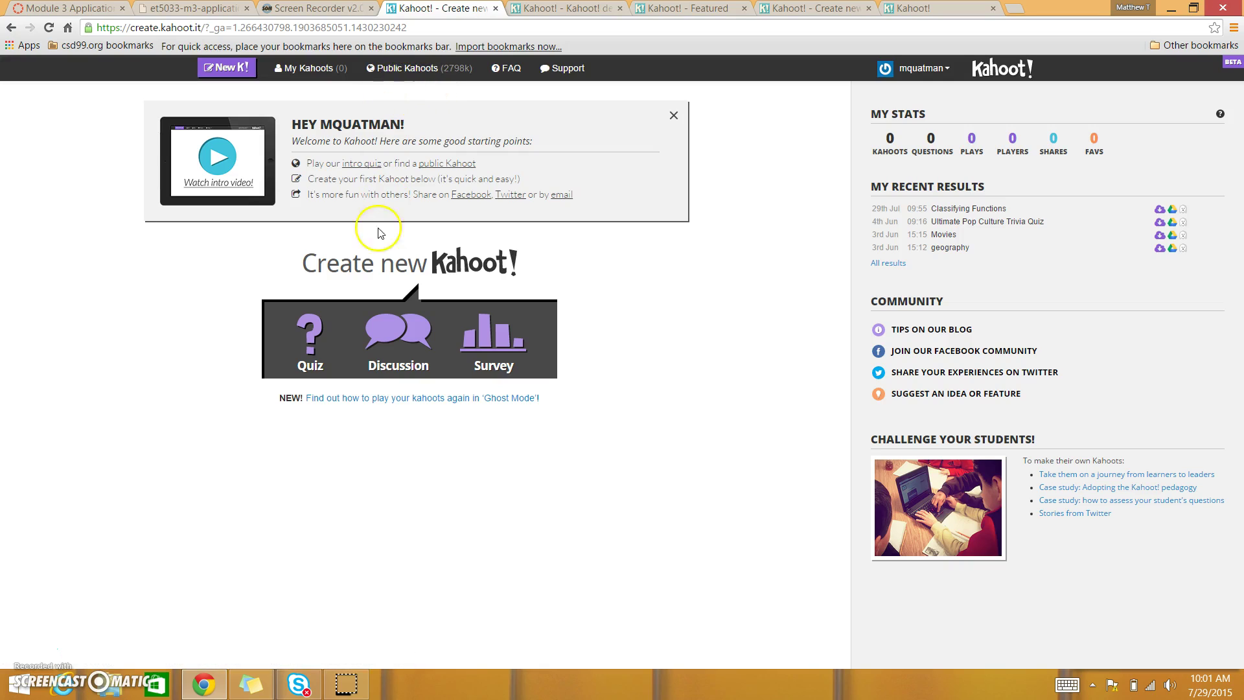
{"action": "left_click", "coordinate": [313, 329]}
{"action": "left_click", "coordinate": [352, 396]}
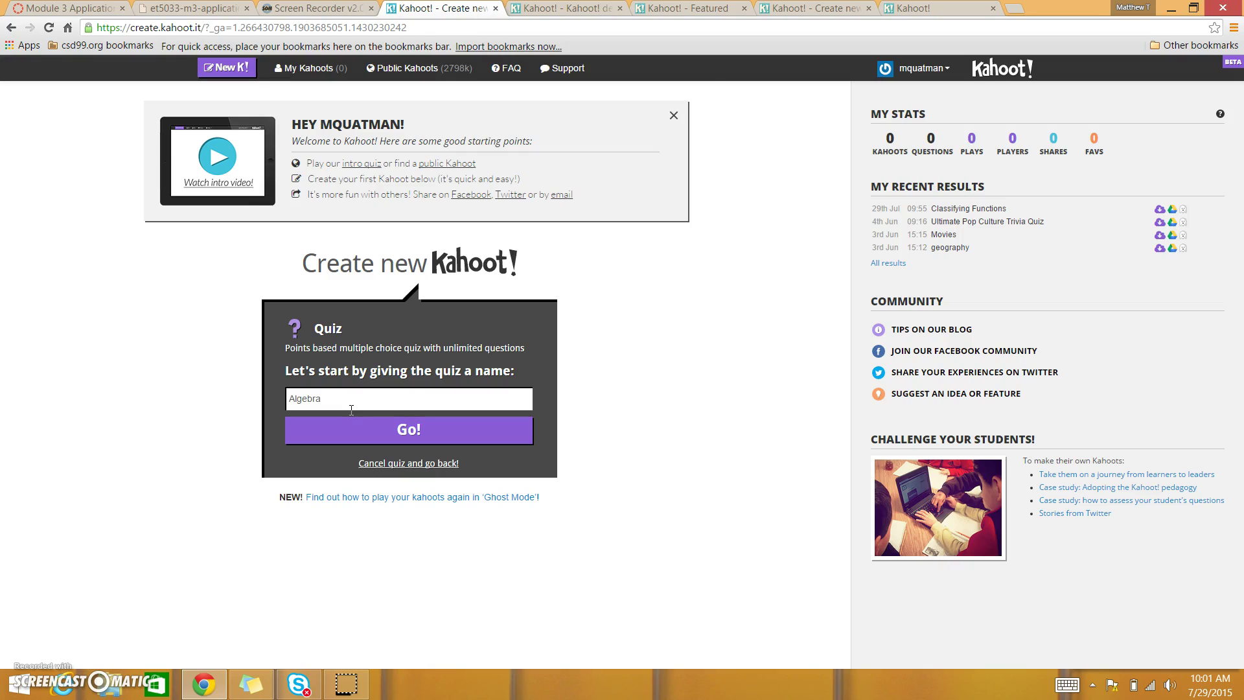
{"action": "key", "text": "Return"}
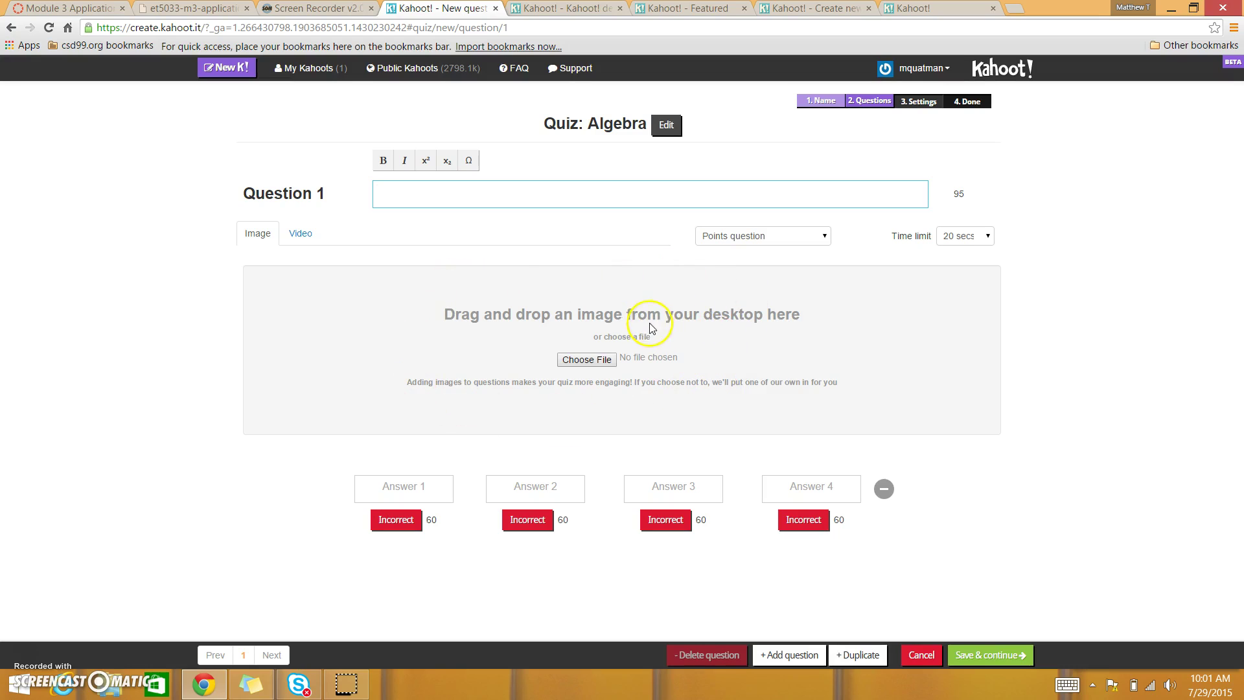
Enter 3+4 as the text of question 1
{"action": "left_click", "coordinate": [409, 201]}
{"action": "type", "text": "3+"}
{"action": "left_click", "coordinate": [410, 488]}
{"action": "key", "text": "Tab"}
{"action": "key", "text": "Tab"}
{"action": "key", "text": "Tab"}
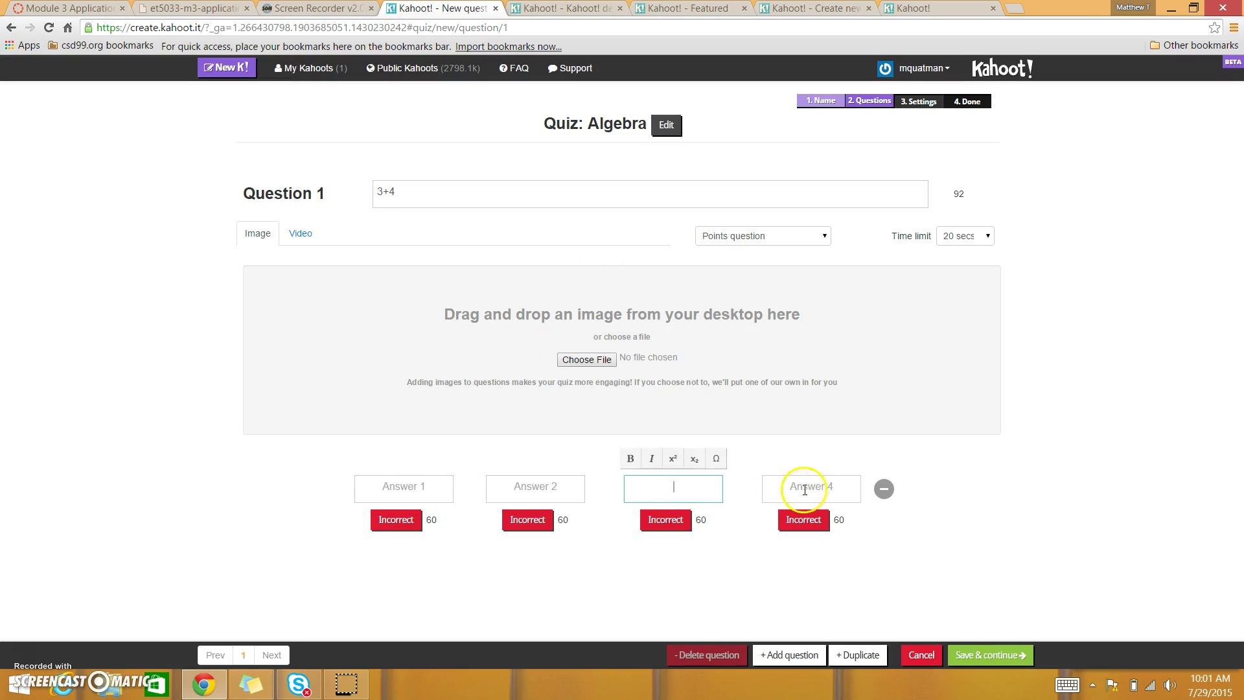
Fill in the four answers as 1, 2, 3 and 7, and mark 7 as the correct one
{"action": "left_click", "coordinate": [403, 487]}
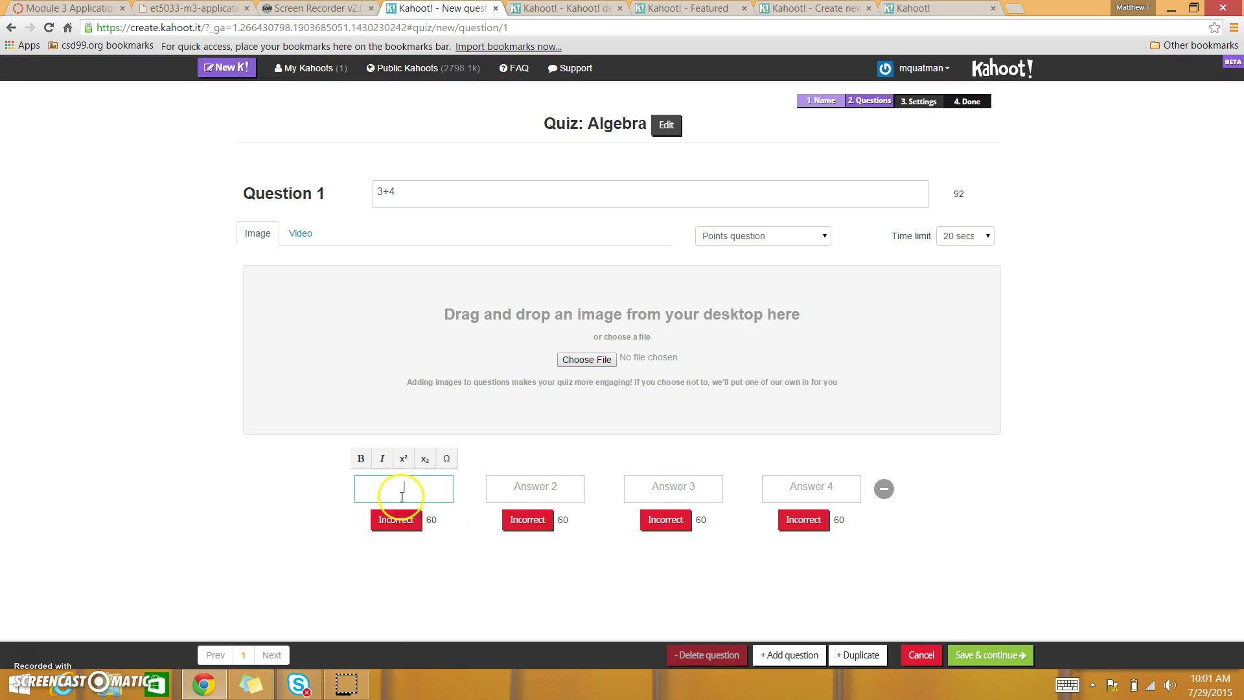
{"action": "type", "text": "1"}
{"action": "left_click", "coordinate": [530, 491]}
{"action": "type", "text": "2"}
{"action": "left_click", "coordinate": [628, 489]}
{"action": "type", "text": "3"}
{"action": "left_click", "coordinate": [813, 491]}
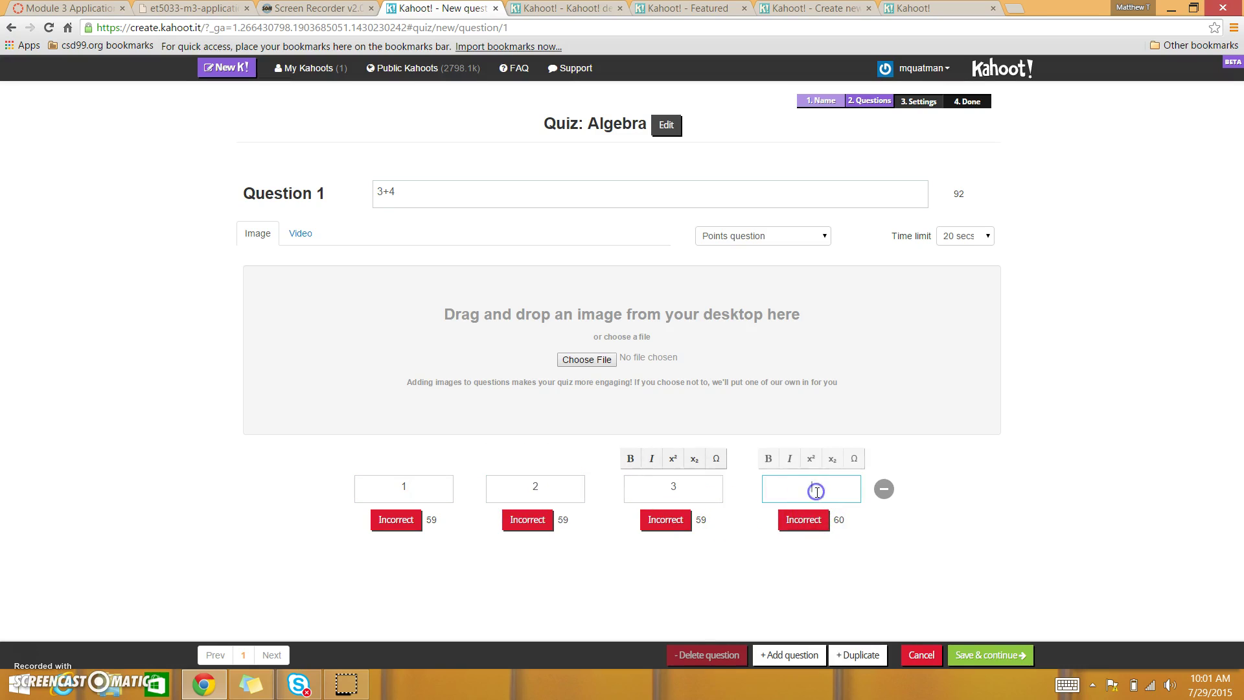
{"action": "type", "text": "7"}
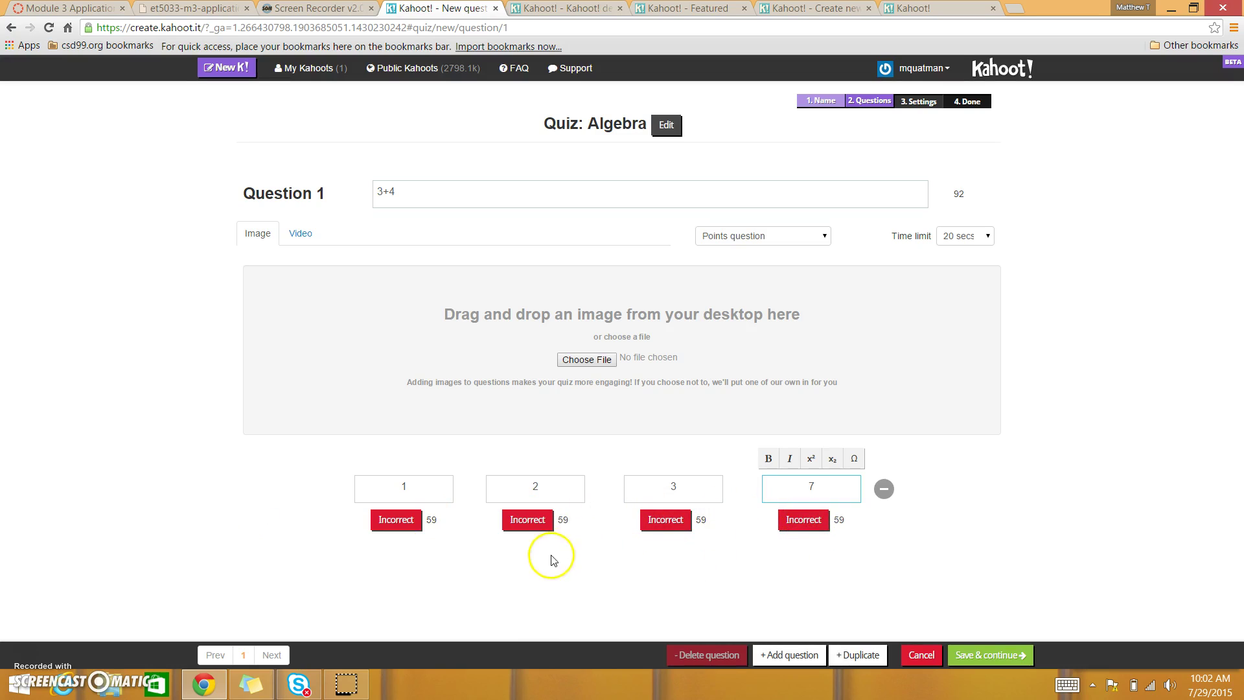
{"action": "left_click", "coordinate": [804, 524]}
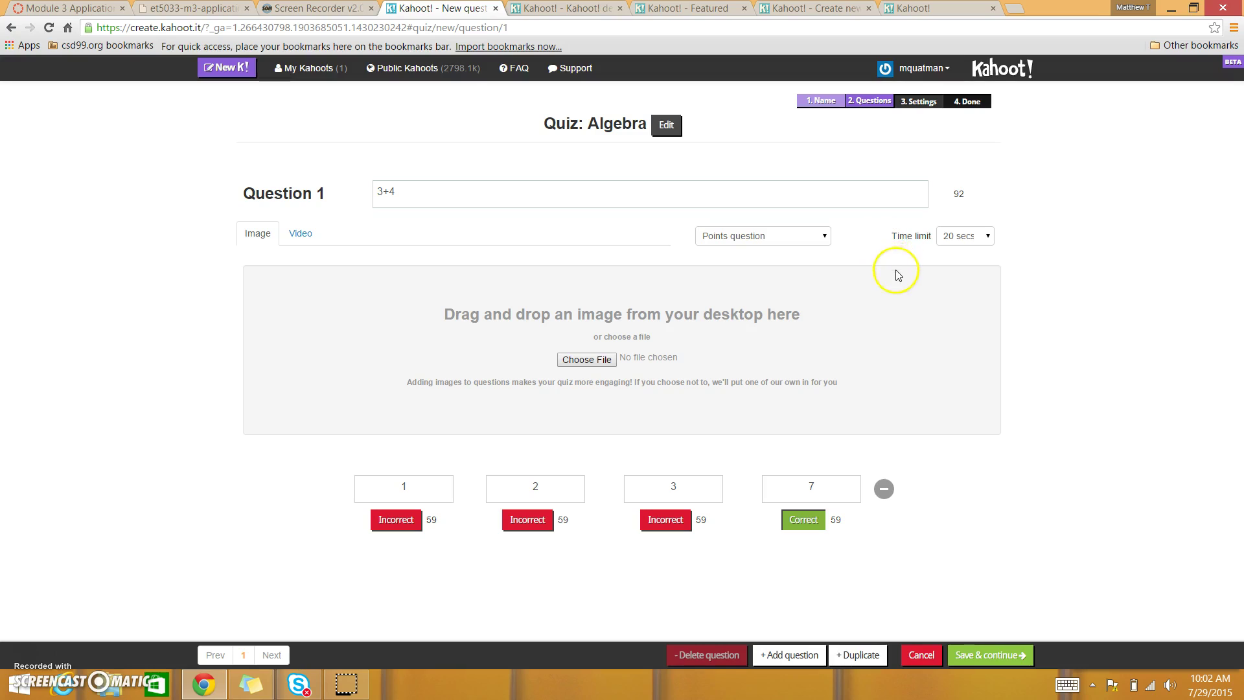
{"action": "left_click", "coordinate": [988, 238]}
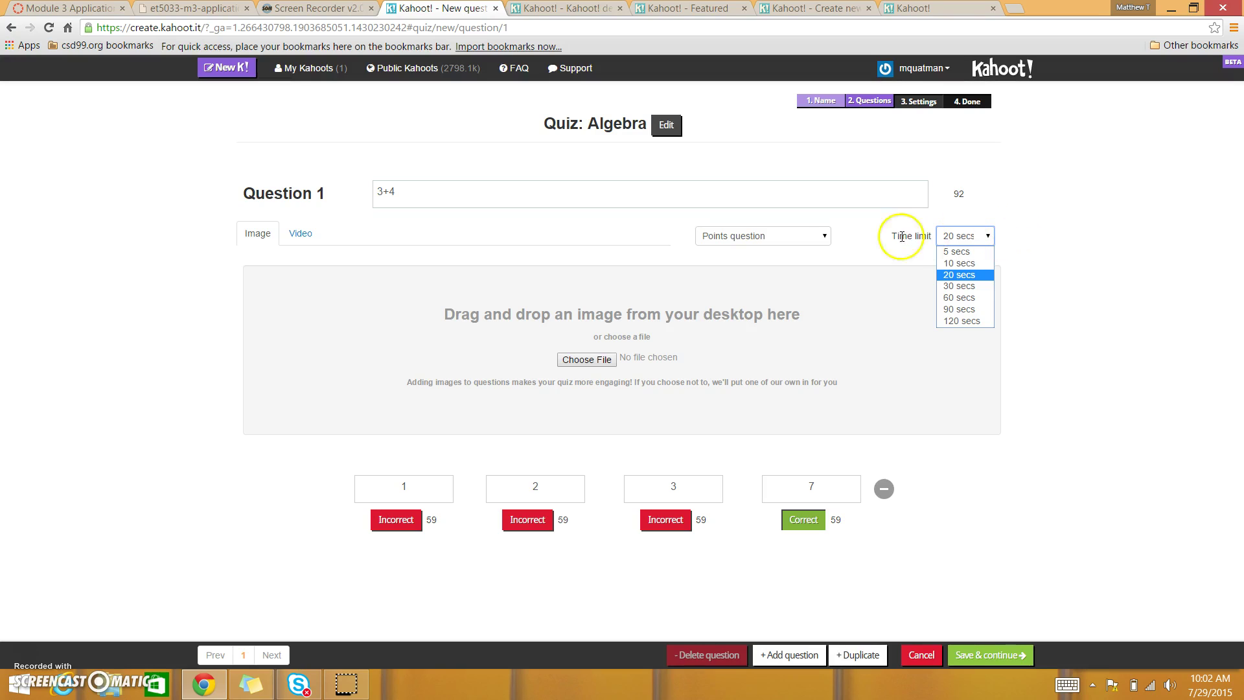
{"action": "left_click", "coordinate": [799, 239]}
{"action": "left_click", "coordinate": [801, 241]}
{"action": "left_click", "coordinate": [806, 242]}
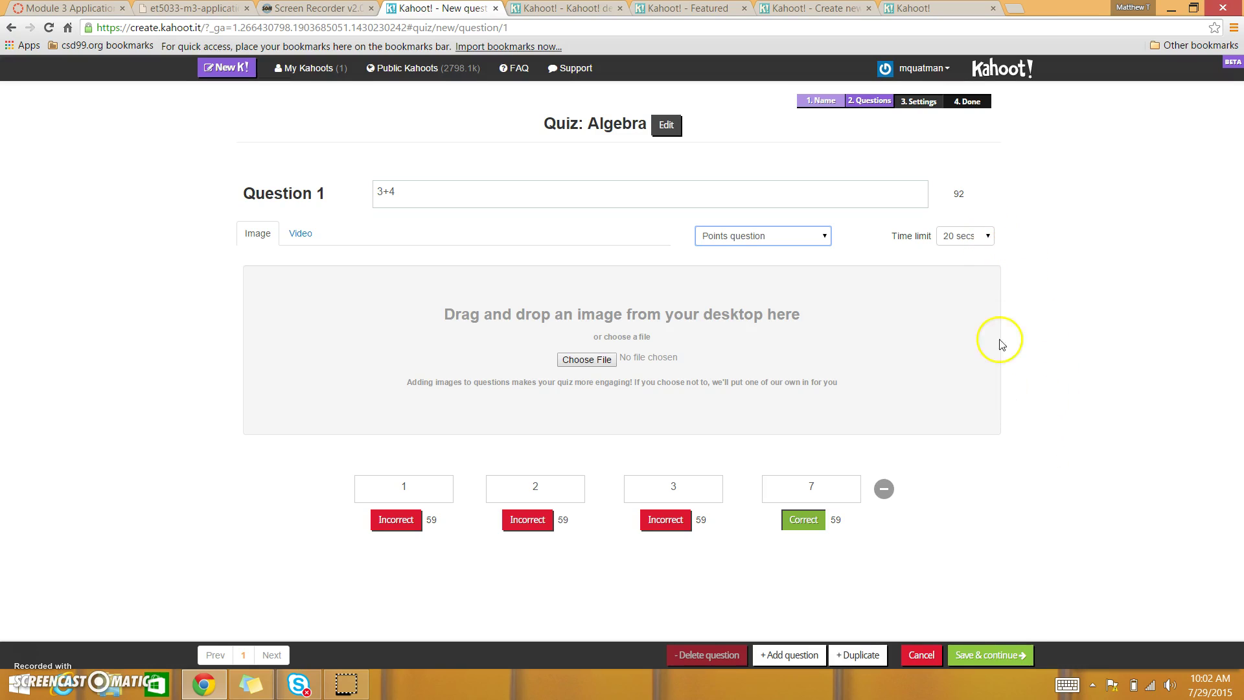
Save the question, set the quiz difficulty close to Beginner, and finish the quiz without a cover image
{"action": "left_click", "coordinate": [1006, 657]}
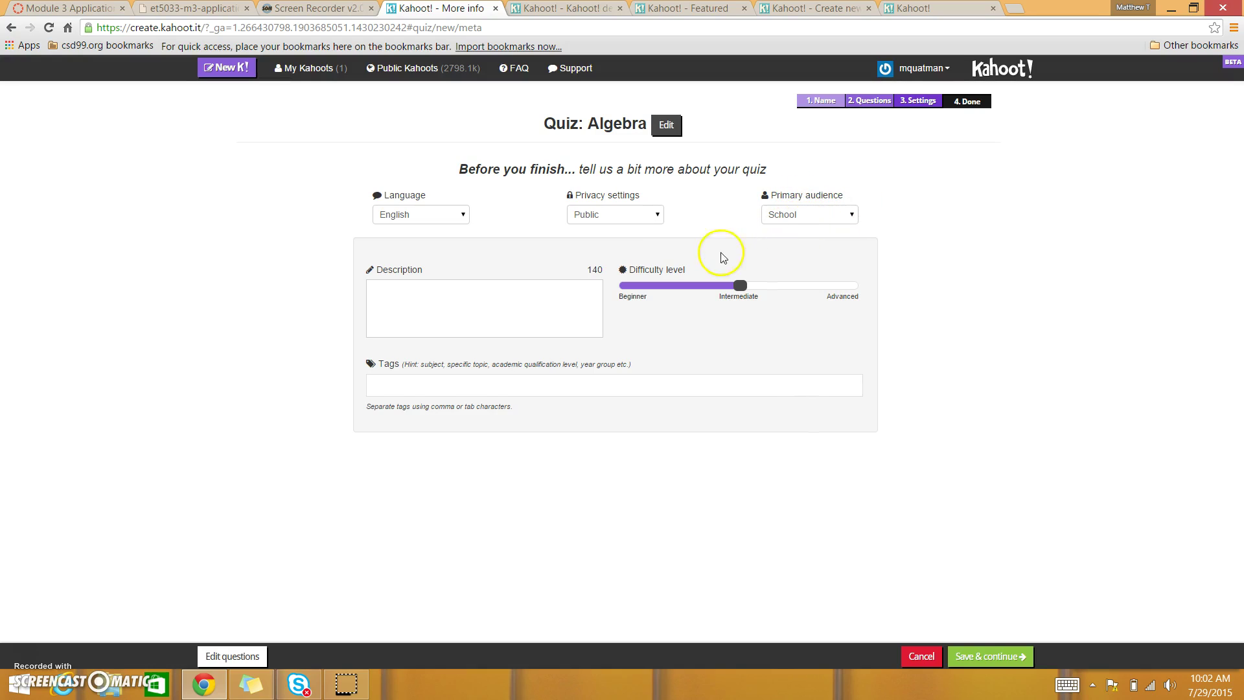
{"action": "left_click", "coordinate": [632, 291]}
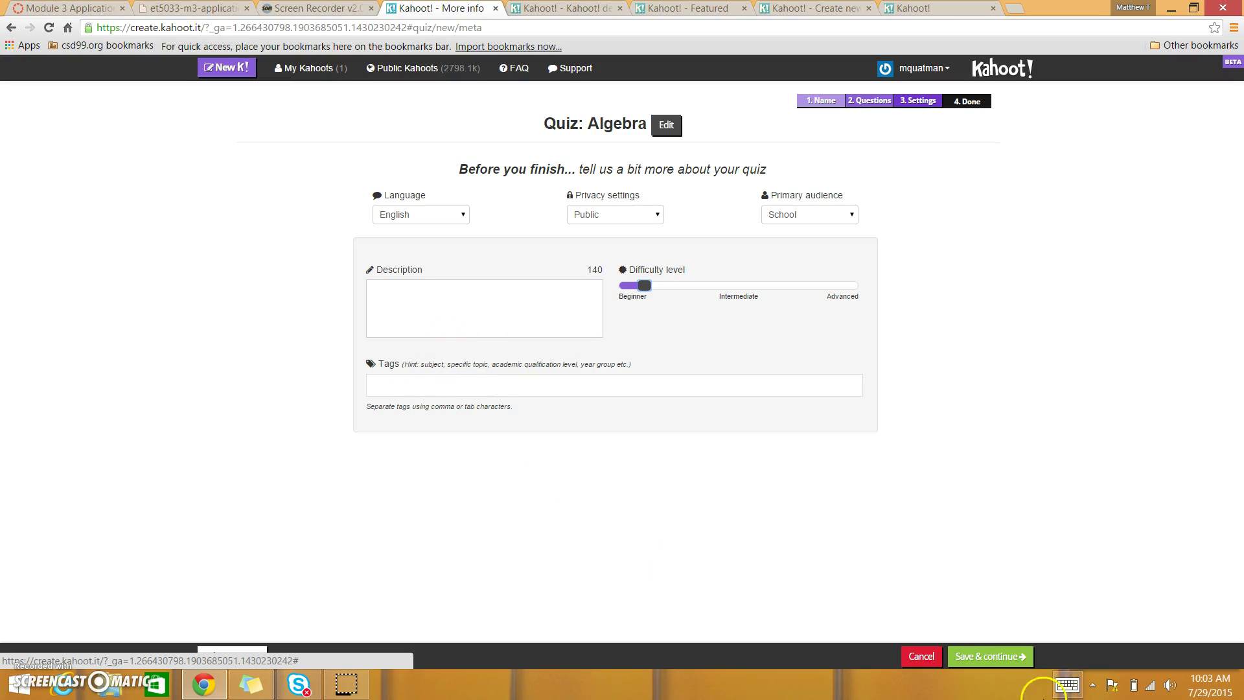
{"action": "left_click", "coordinate": [982, 656]}
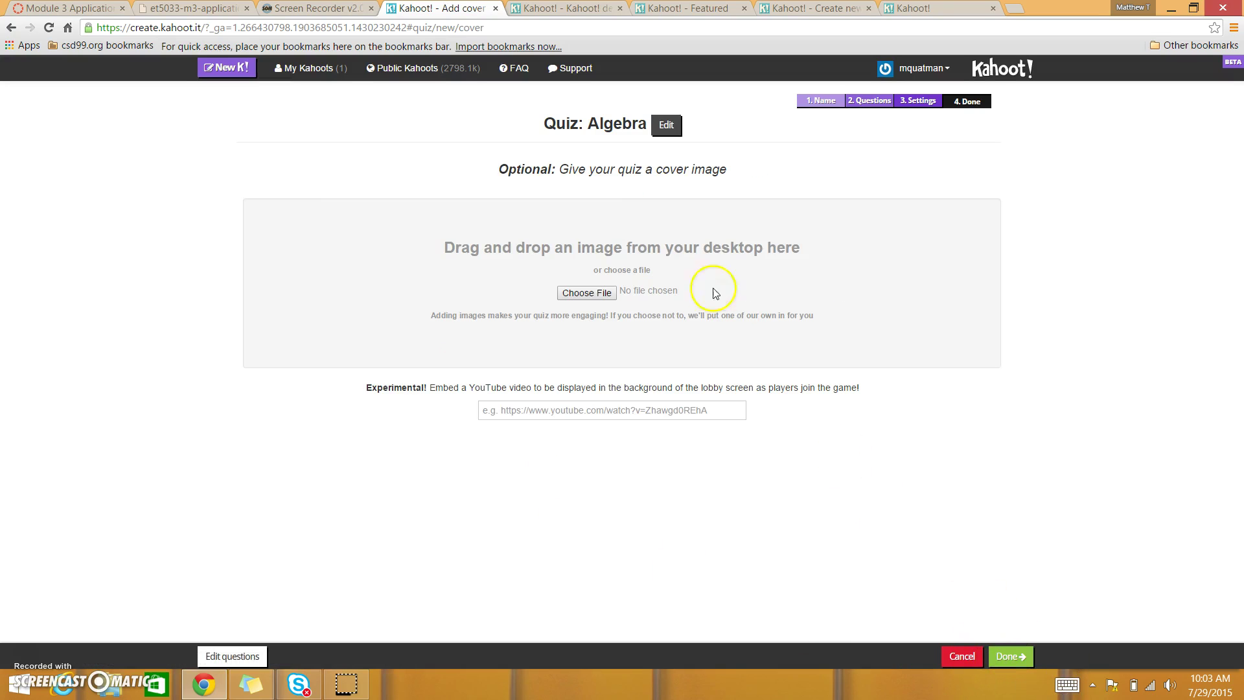
{"action": "left_click", "coordinate": [1012, 656]}
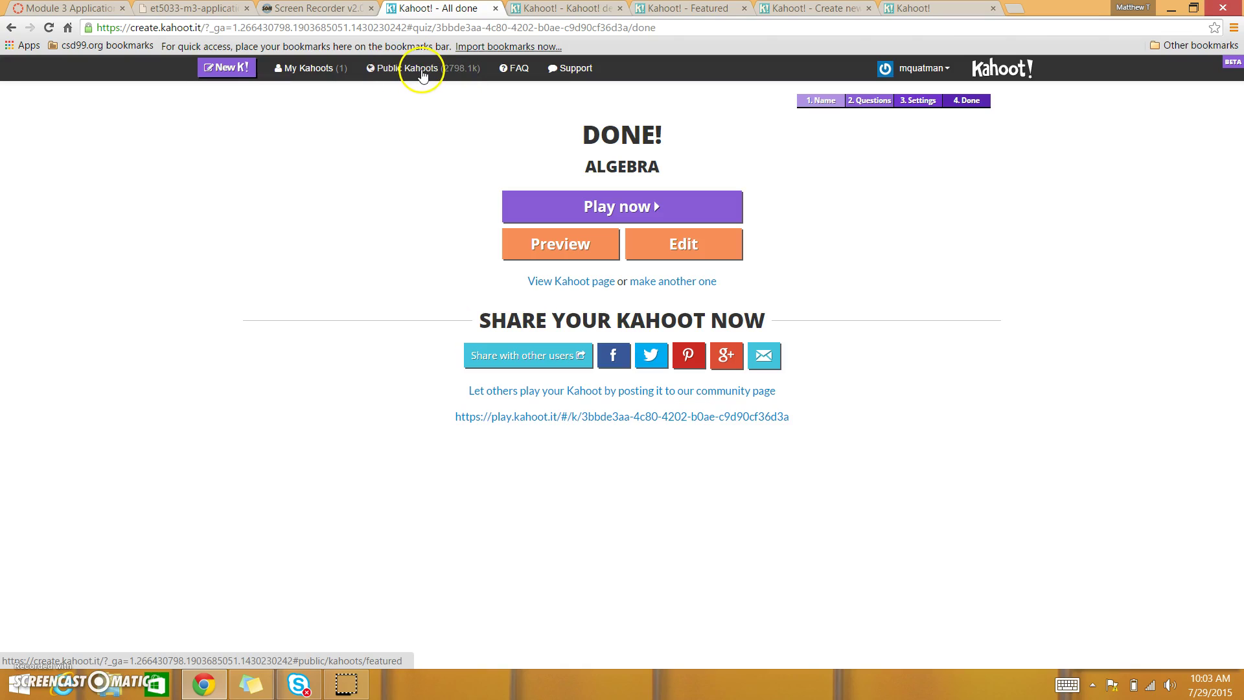
Search the public Kahoots for algebra and open the Classifying Functions quiz
{"action": "left_click", "coordinate": [421, 73]}
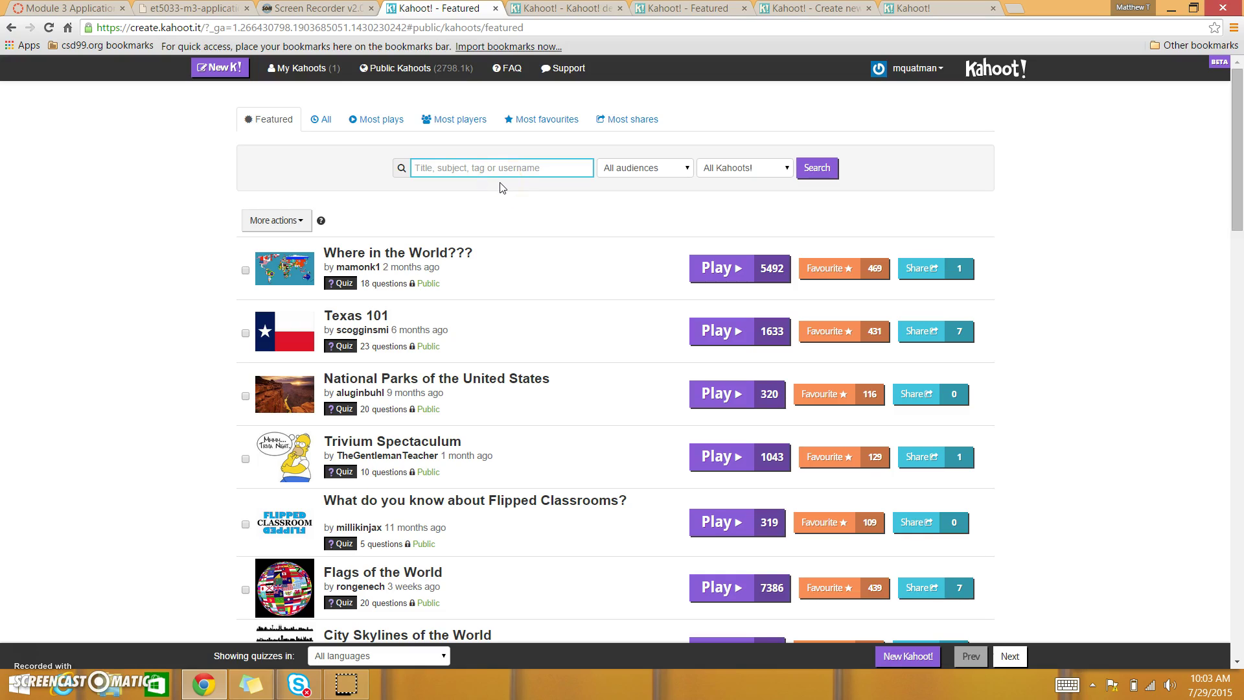
{"action": "type", "text": "algebra"}
{"action": "key", "text": "Return"}
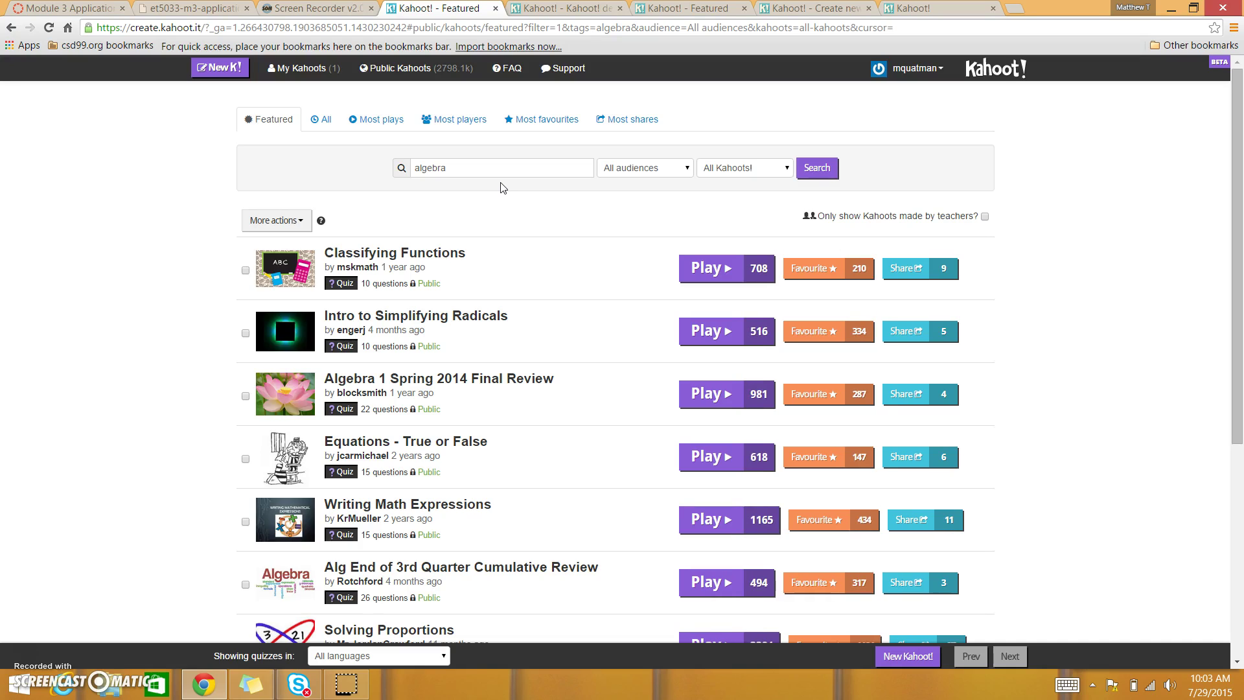
{"action": "mouse_move", "coordinate": [568, 263]}
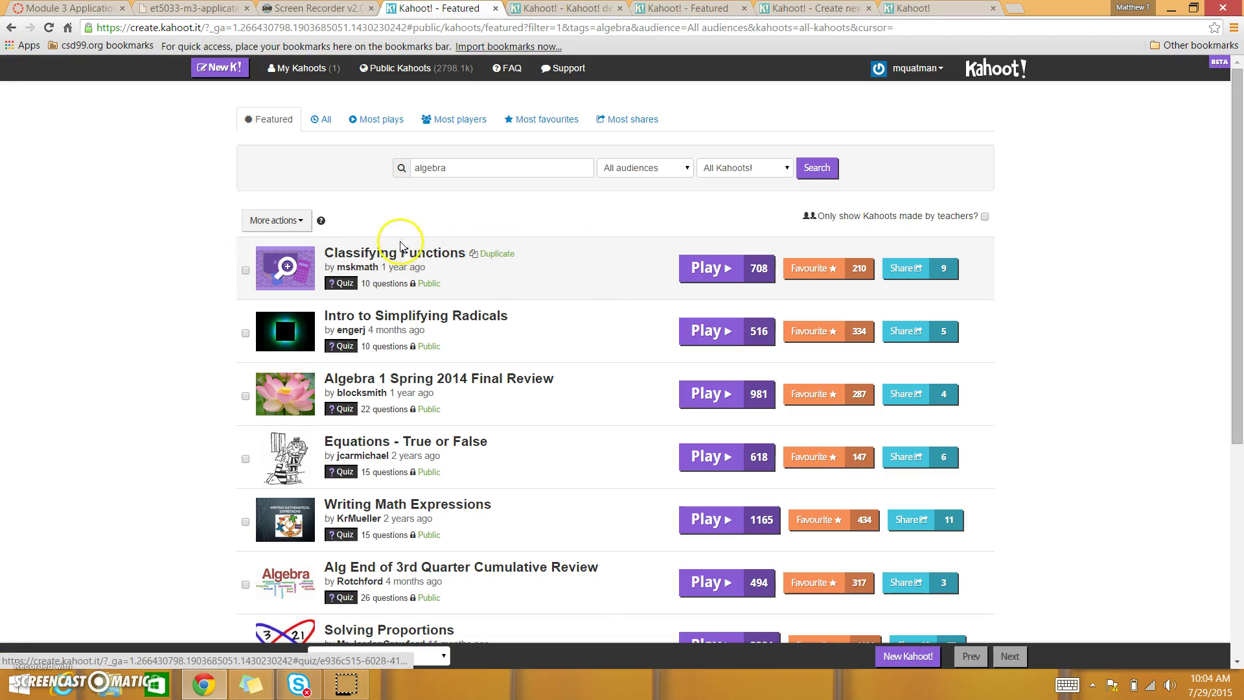
{"action": "left_click", "coordinate": [436, 258]}
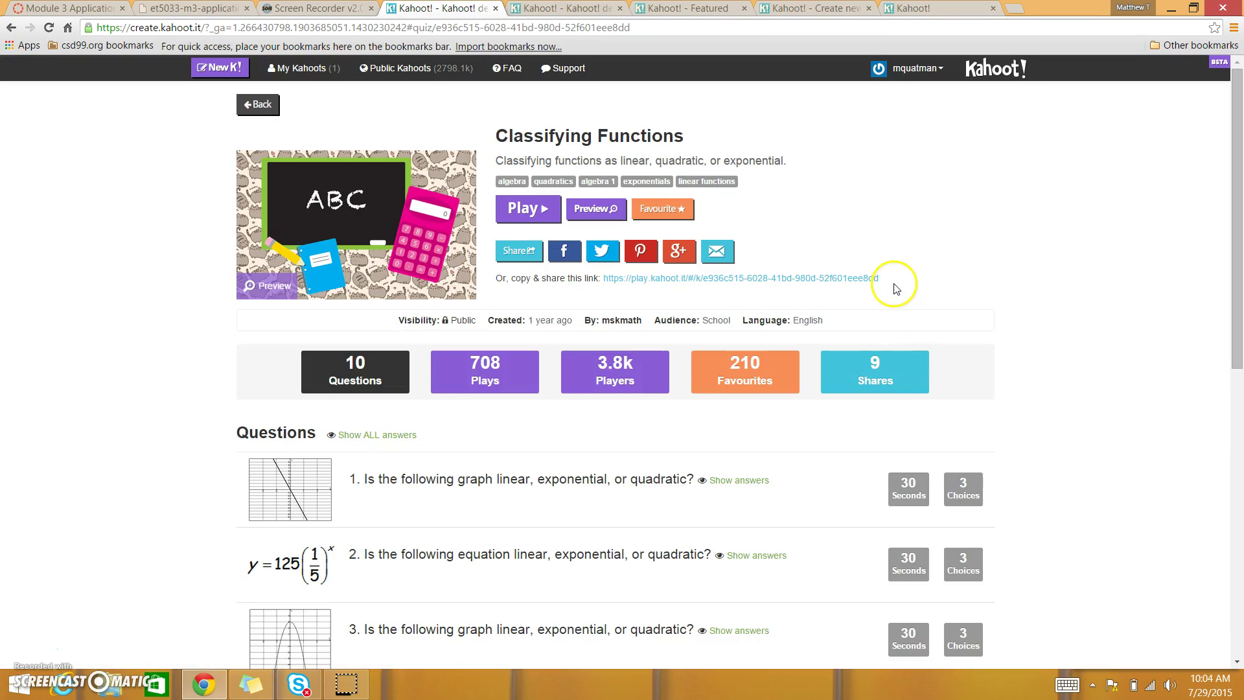
Examine the question list of the Classifying Functions quiz, including time limits and number of choices
{"action": "scroll", "coordinate": [1033, 355], "scroll_direction": "down", "scroll_amount": 2}
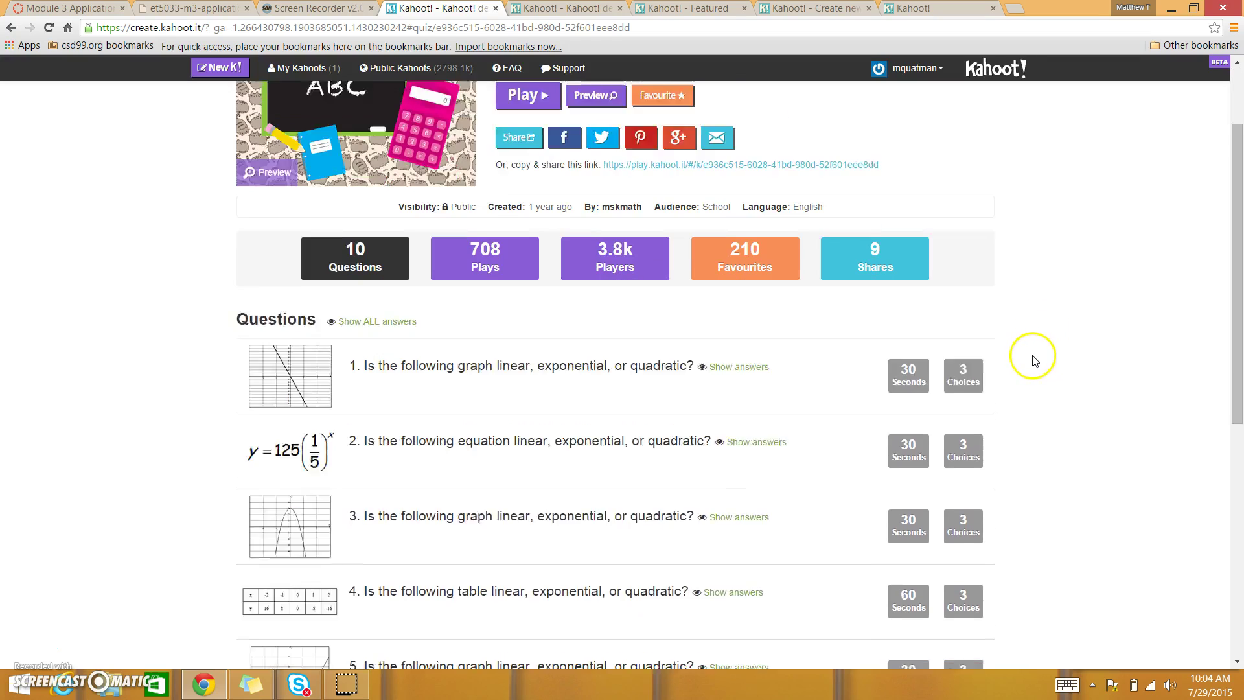
{"action": "scroll", "coordinate": [1035, 361], "scroll_direction": "down", "scroll_amount": 2}
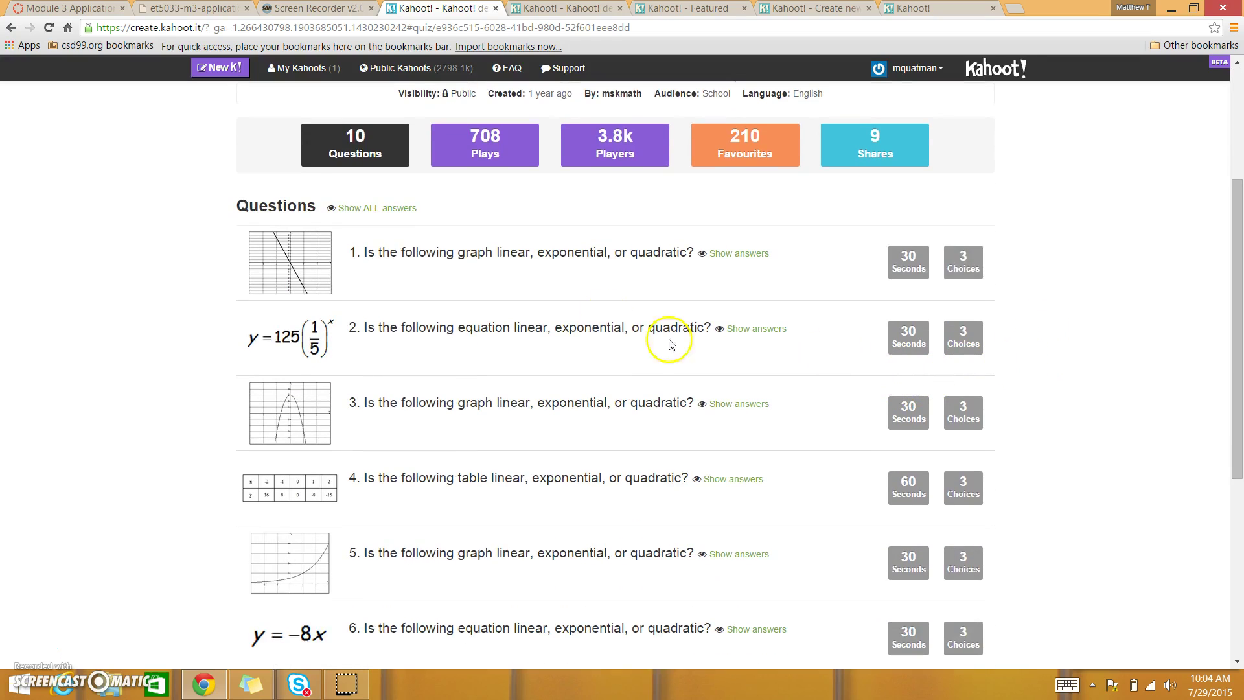
{"action": "scroll", "coordinate": [504, 305], "scroll_direction": "down", "scroll_amount": 1}
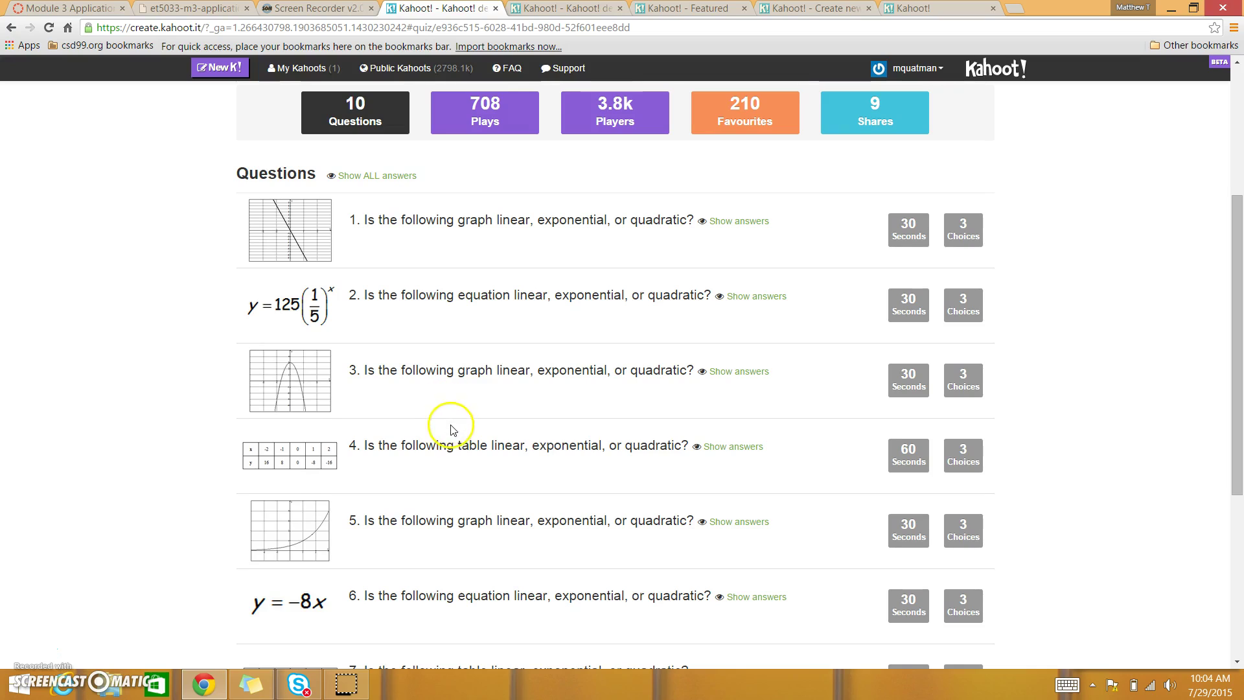
{"action": "scroll", "coordinate": [452, 425], "scroll_direction": "down", "scroll_amount": 1}
{"action": "scroll", "coordinate": [456, 439], "scroll_direction": "down", "scroll_amount": 1}
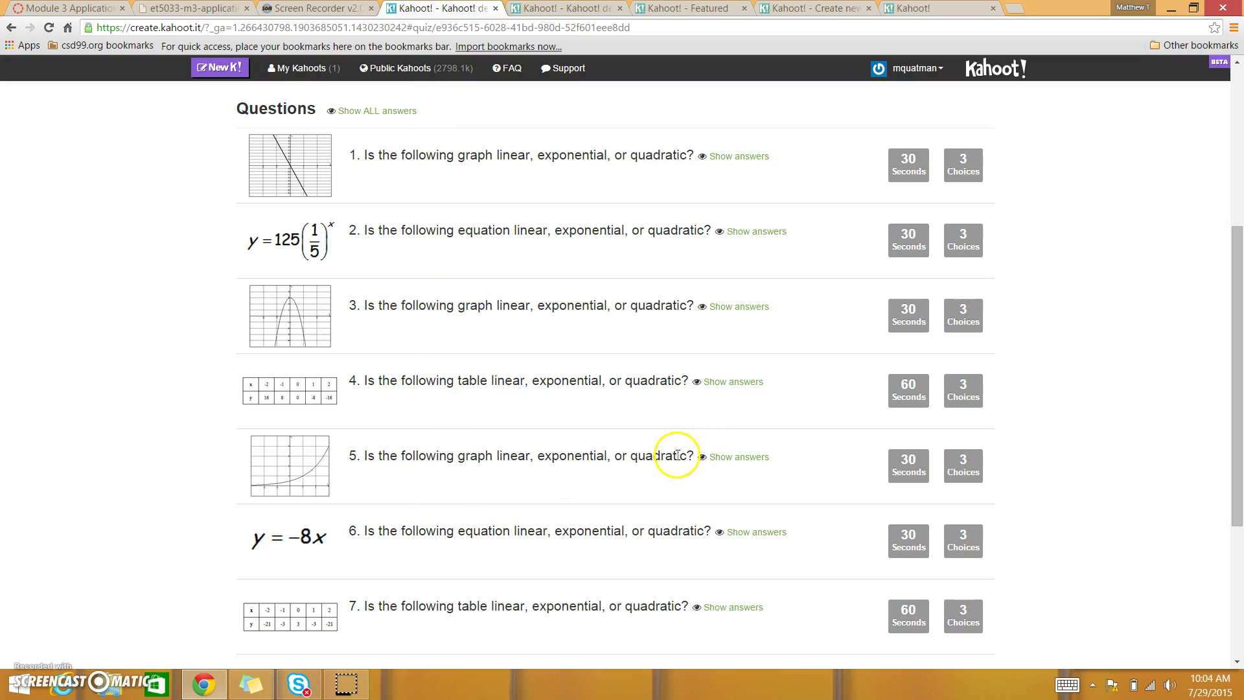
{"action": "scroll", "coordinate": [726, 430], "scroll_direction": "up", "scroll_amount": 3}
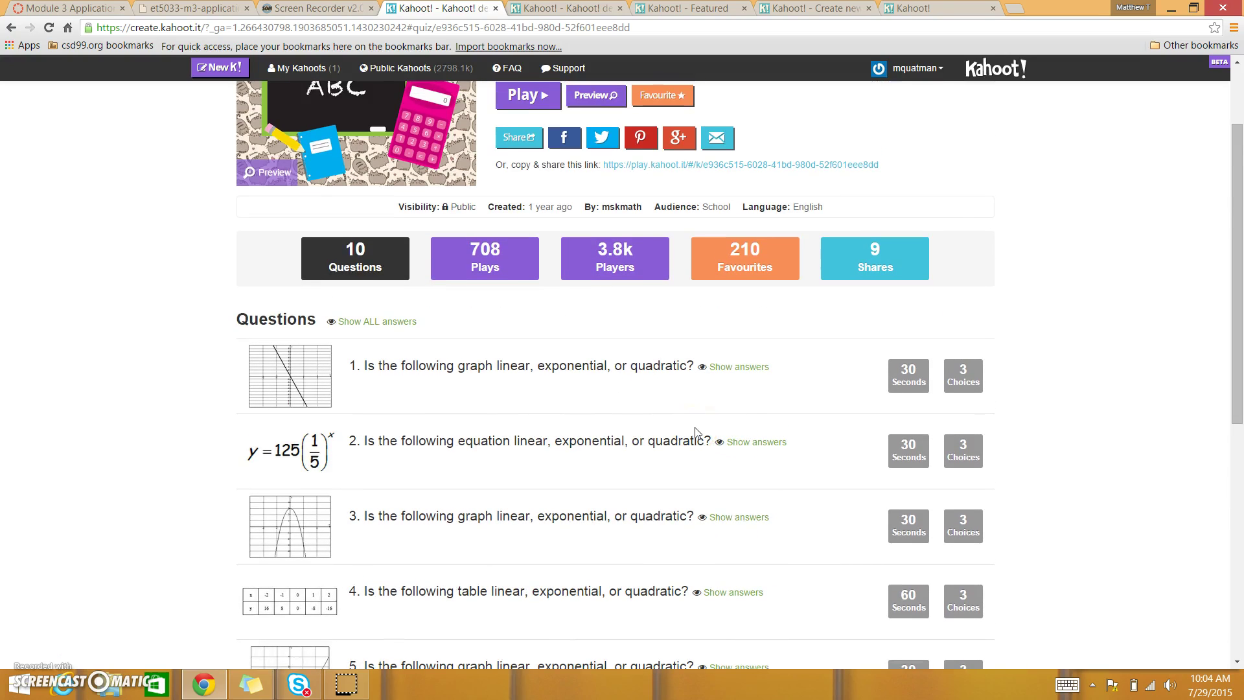
{"action": "scroll", "coordinate": [696, 432], "scroll_direction": "up", "scroll_amount": 2}
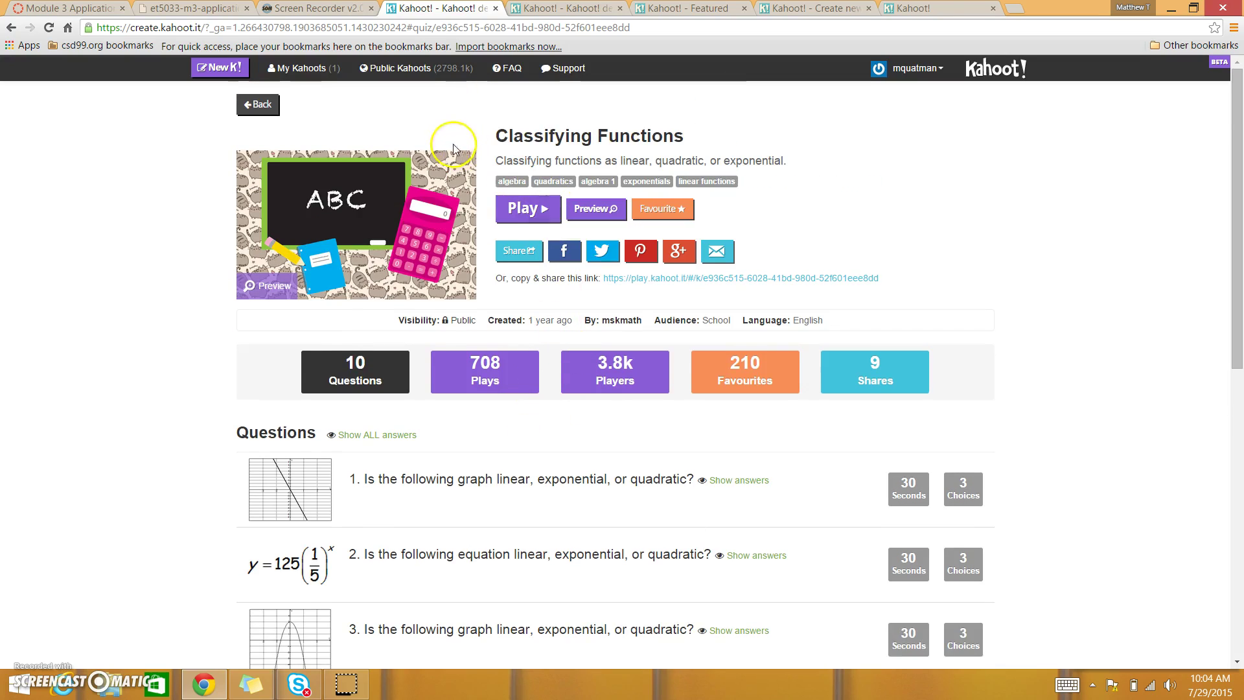
Play the Classifying Functions quiz and launch its game lobby with the default options
{"action": "left_click", "coordinate": [542, 210]}
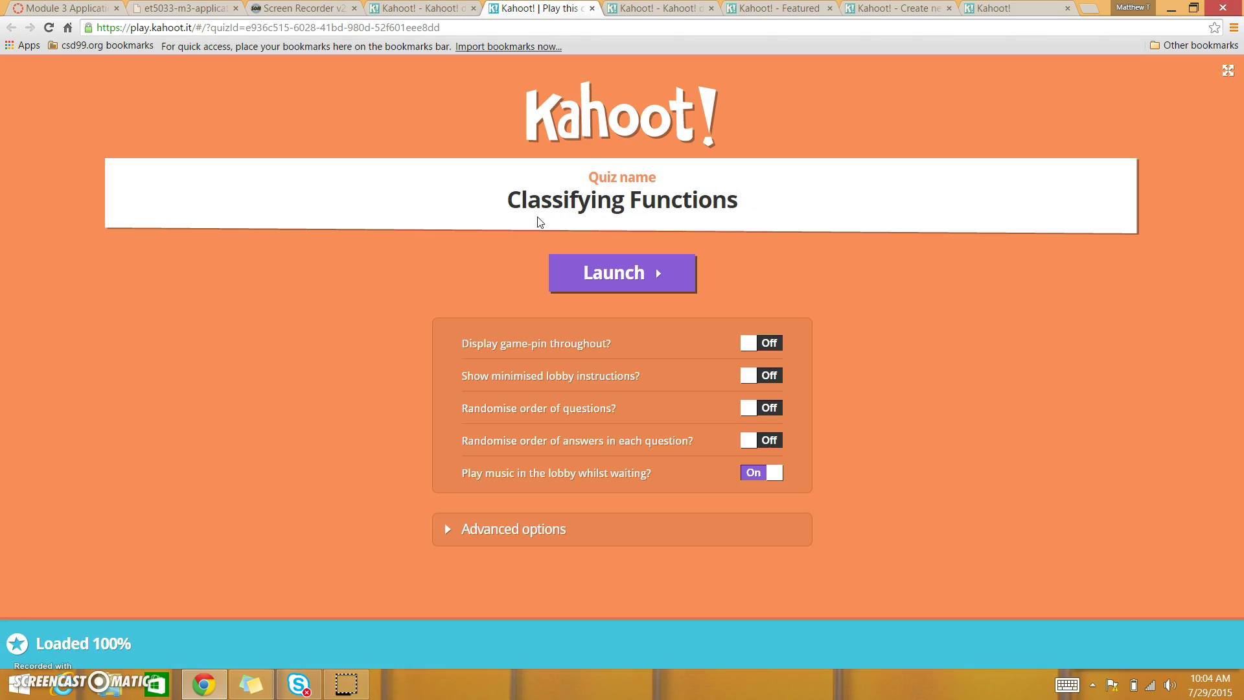
{"action": "left_click", "coordinate": [550, 222]}
{"action": "left_click", "coordinate": [653, 271]}
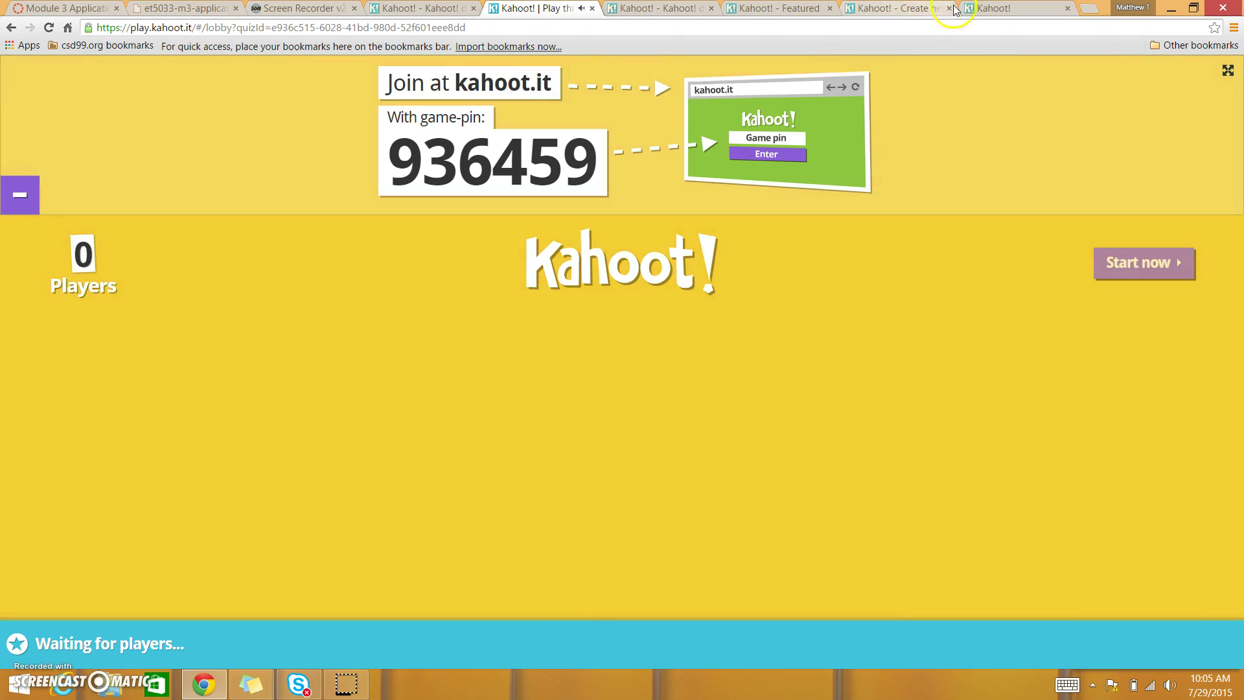
Enter the lobby's game pin on the kahoot.it player page and submit it
{"action": "left_click", "coordinate": [1034, 8]}
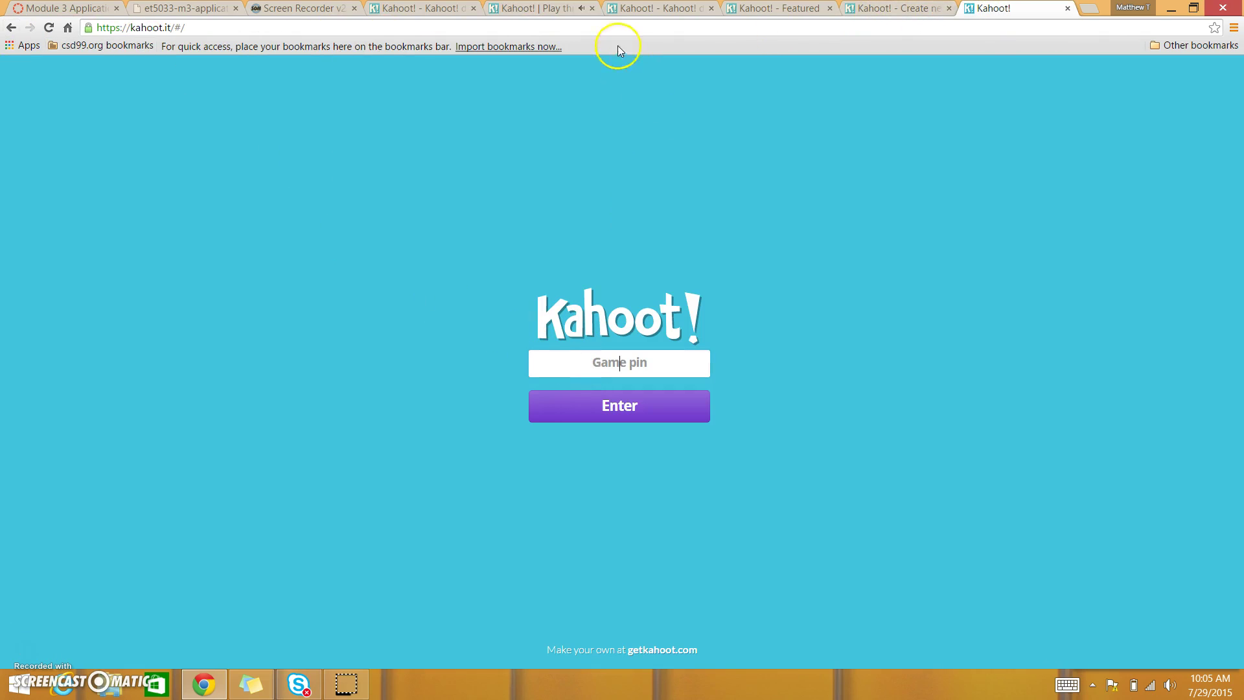
{"action": "left_click", "coordinate": [561, 11]}
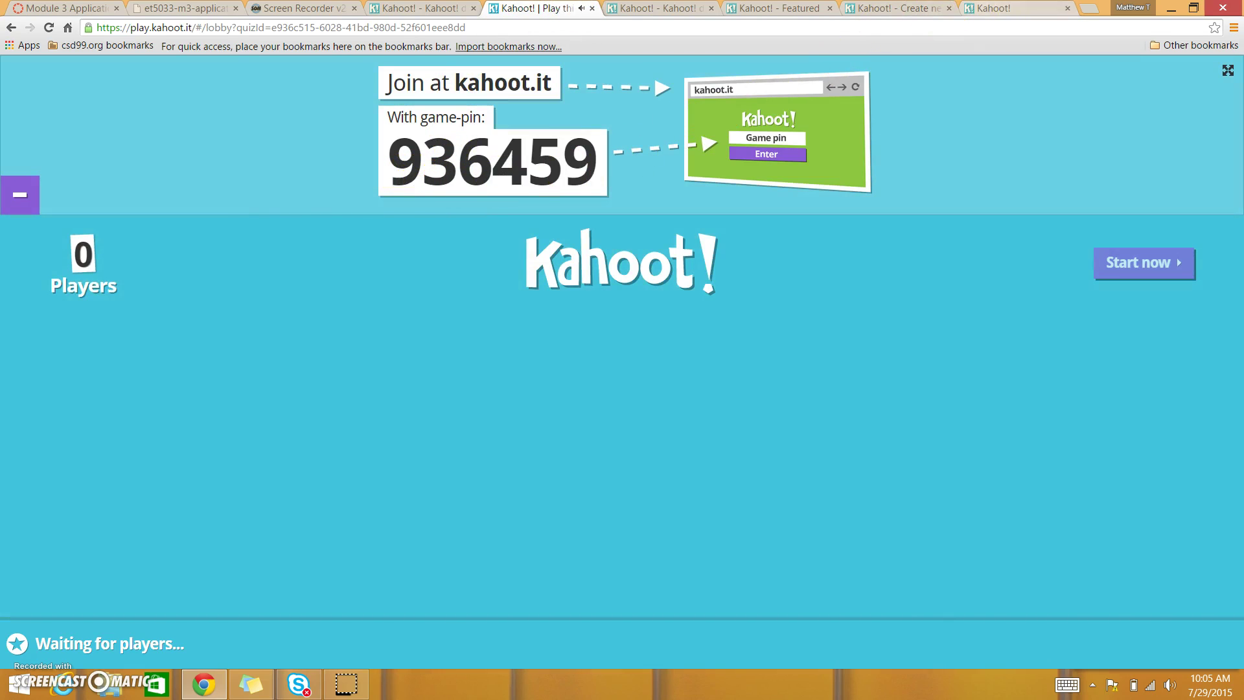
{"action": "key", "text": "ctrl+9"}
{"action": "left_click", "coordinate": [600, 361]}
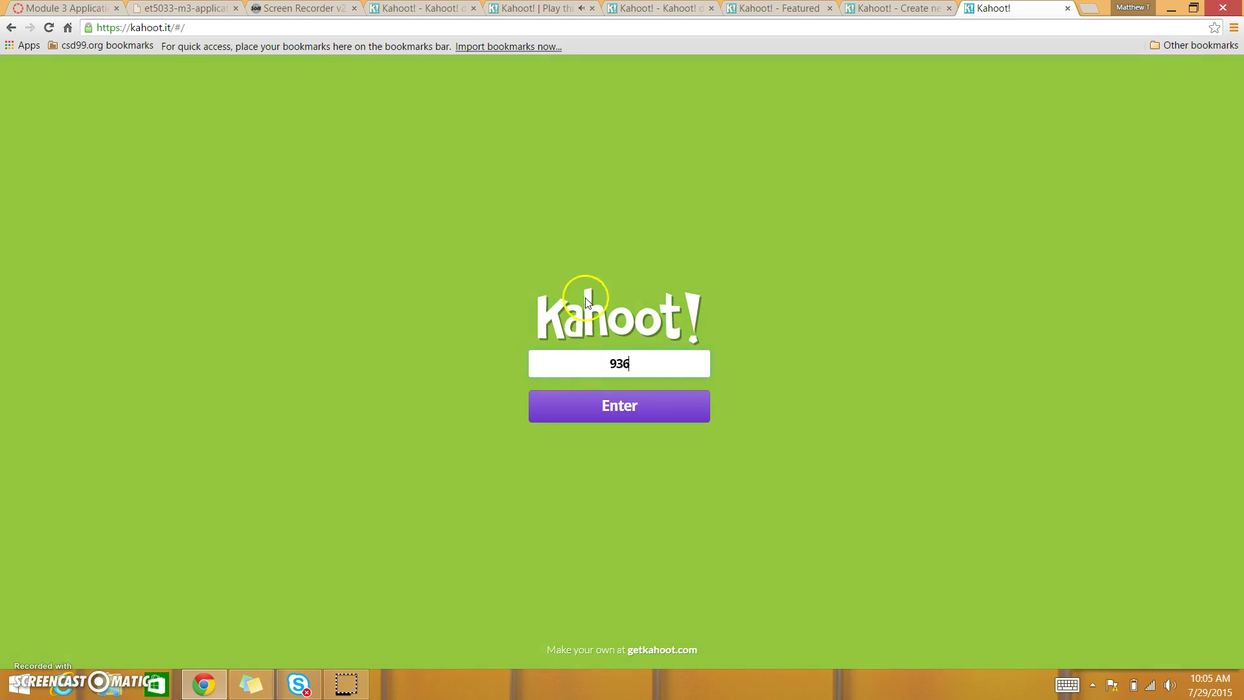
{"action": "left_click", "coordinate": [537, 8]}
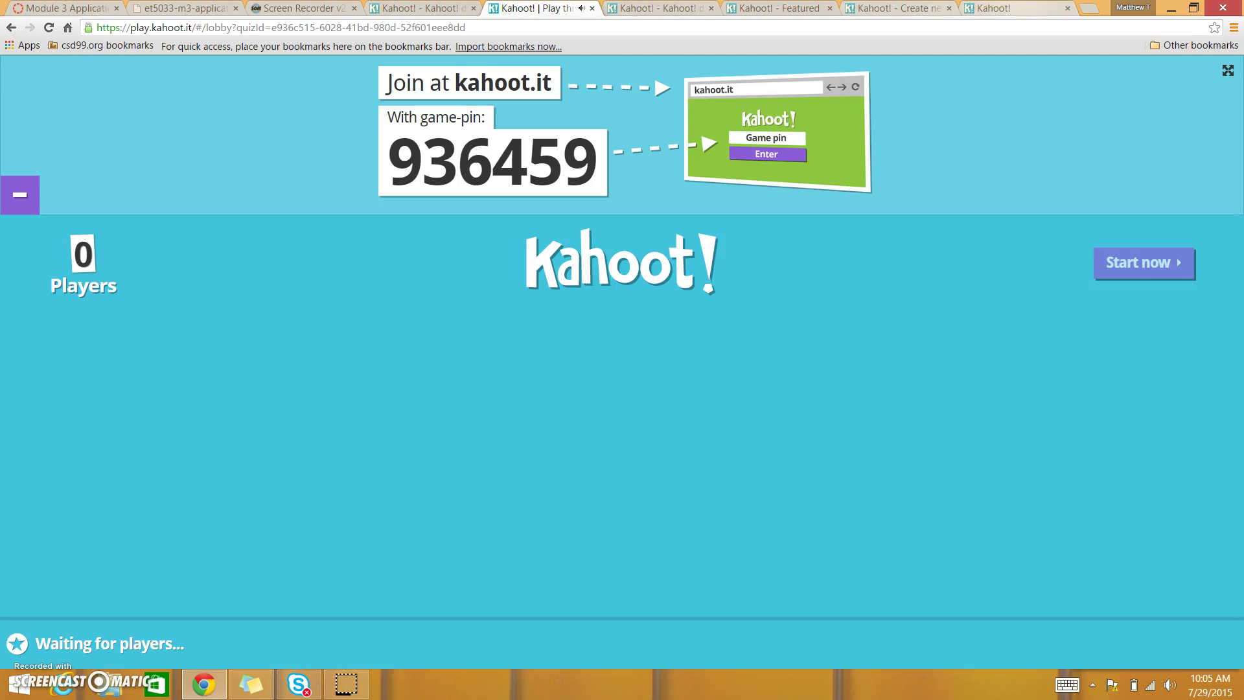
{"action": "key", "text": "ctrl+9"}
{"action": "type", "text": "459"}
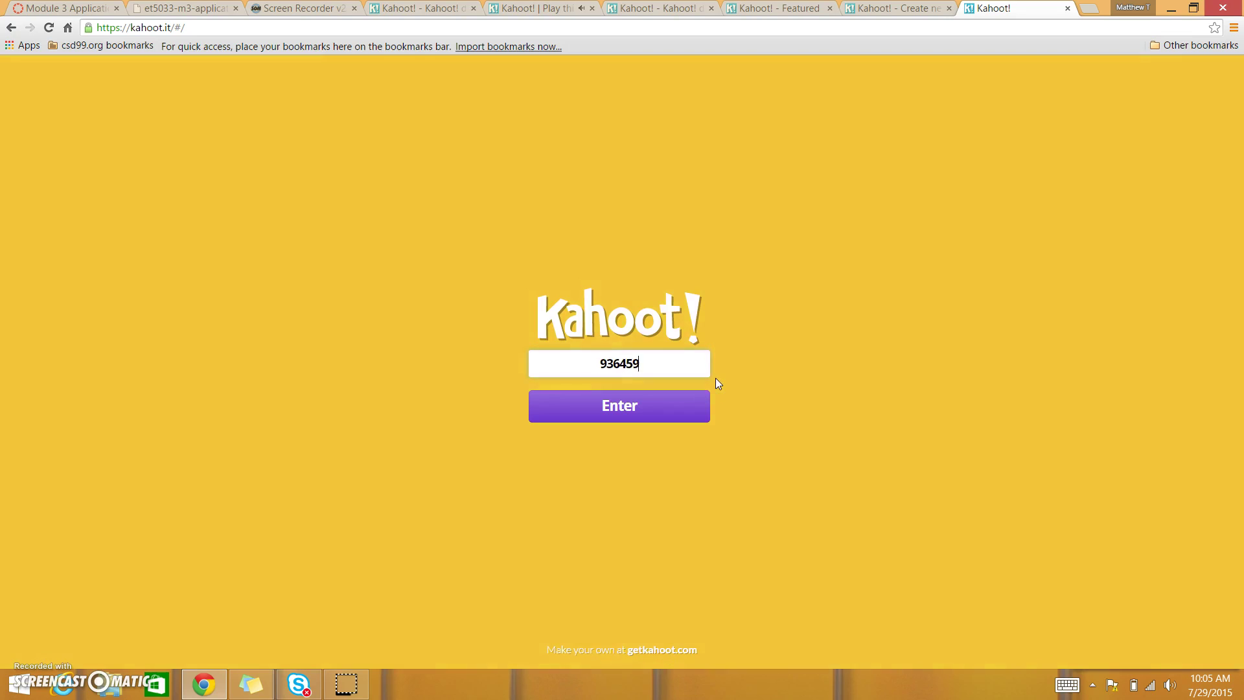
{"action": "key", "text": "Return"}
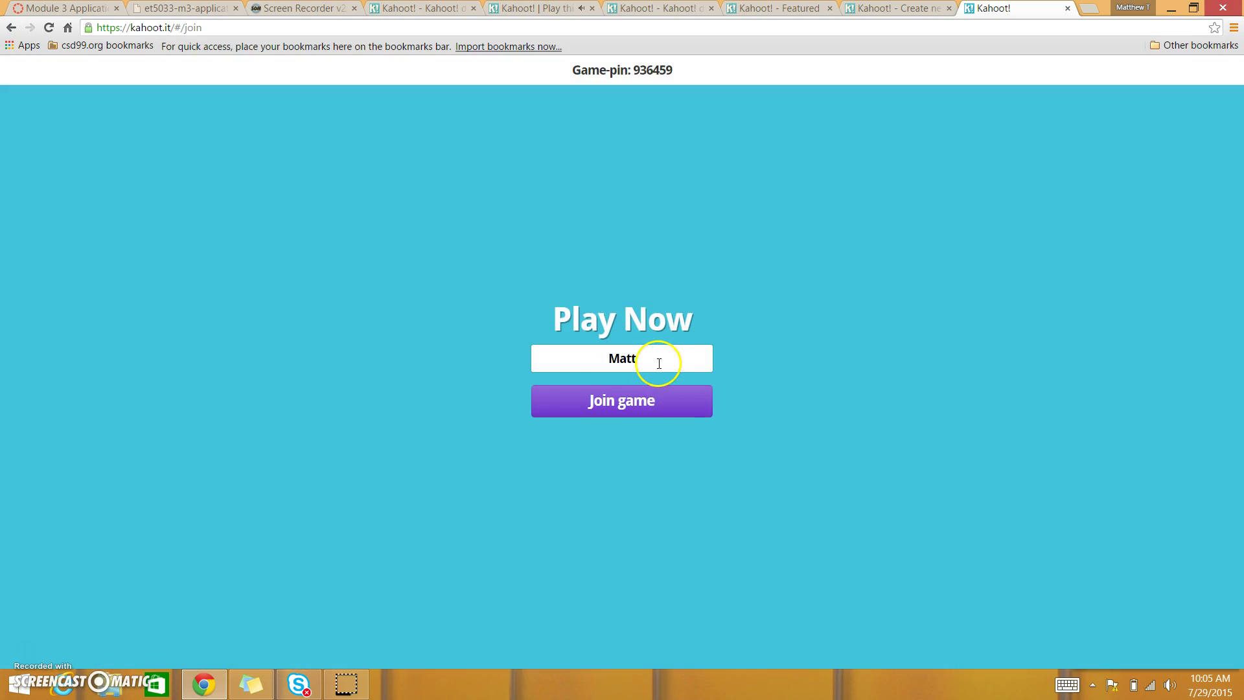
Join the game with the prefilled player nickname and start the game from the host lobby
{"action": "left_click_drag", "start_coordinate": [537, 379], "coordinate": [734, 356]}
{"action": "left_click", "coordinate": [655, 407]}
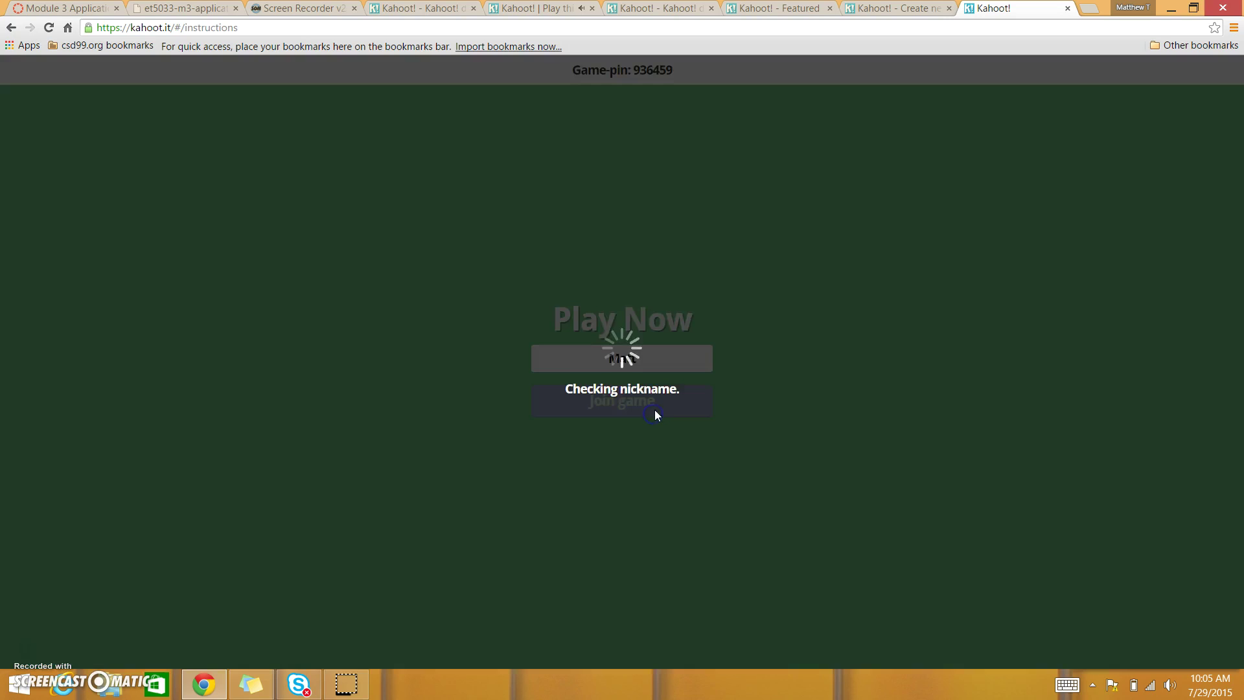
{"action": "left_click", "coordinate": [580, 17]}
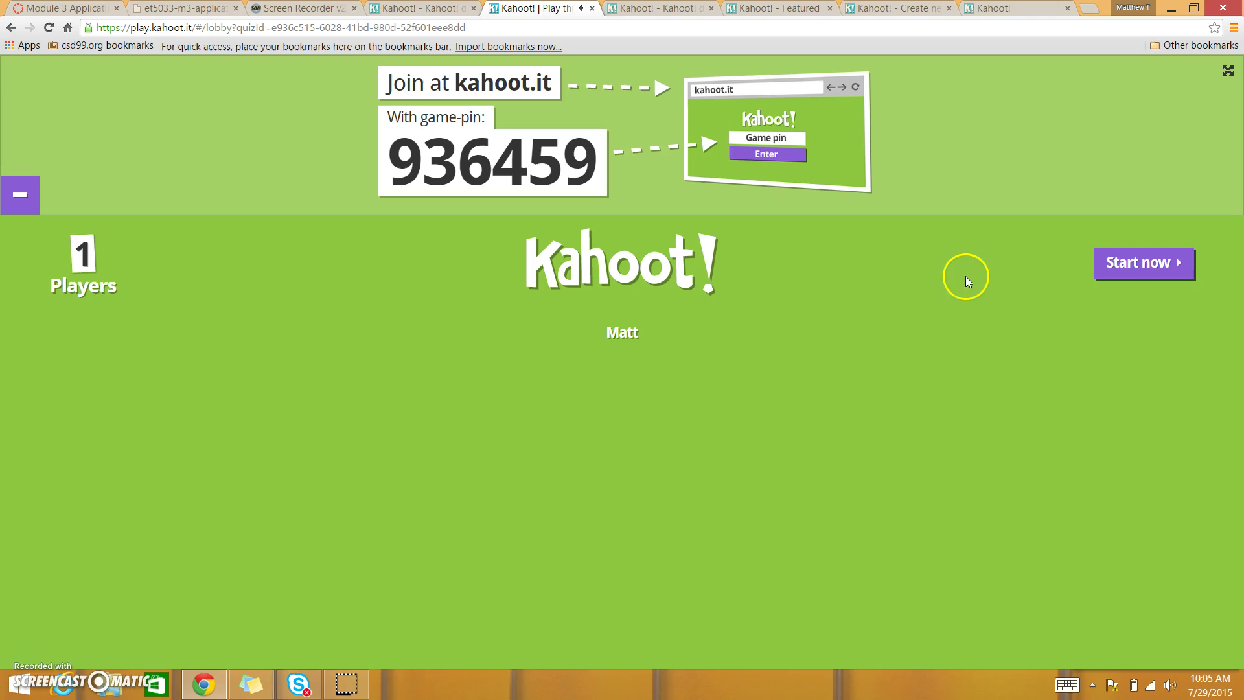
{"action": "left_click", "coordinate": [1130, 275]}
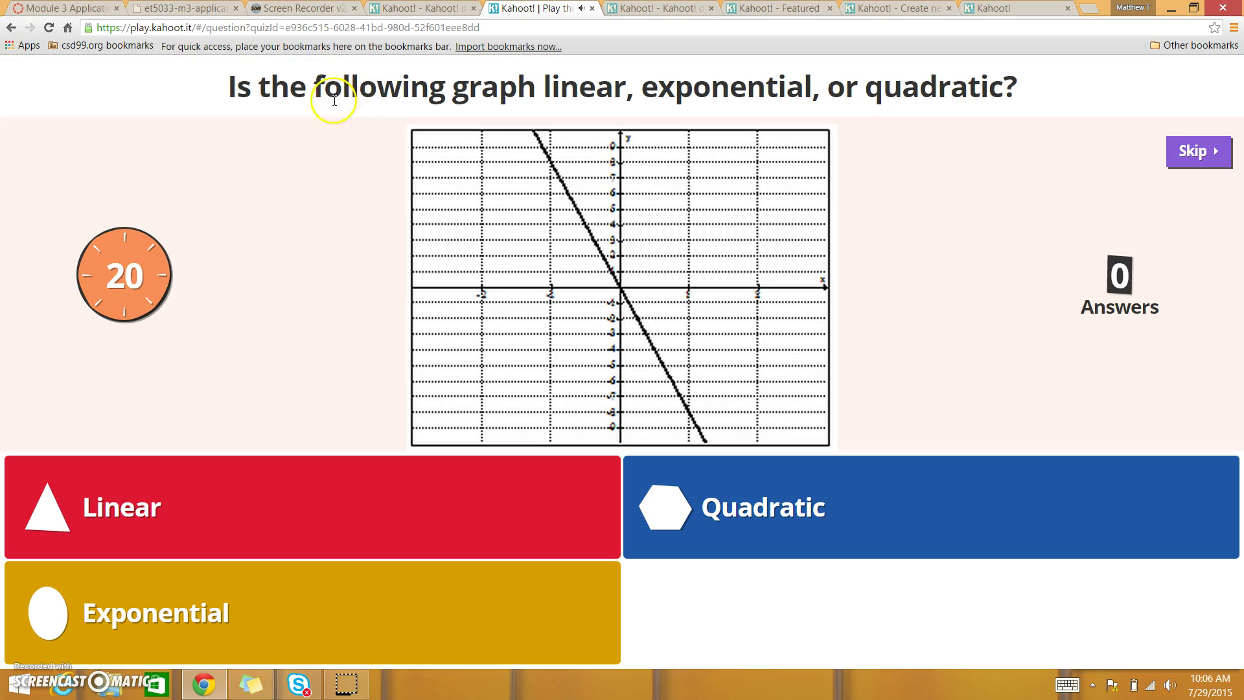
Answer question 1 as the player with the red triangle for Linear, and return to the host's question screen
{"action": "left_click", "coordinate": [1006, 14]}
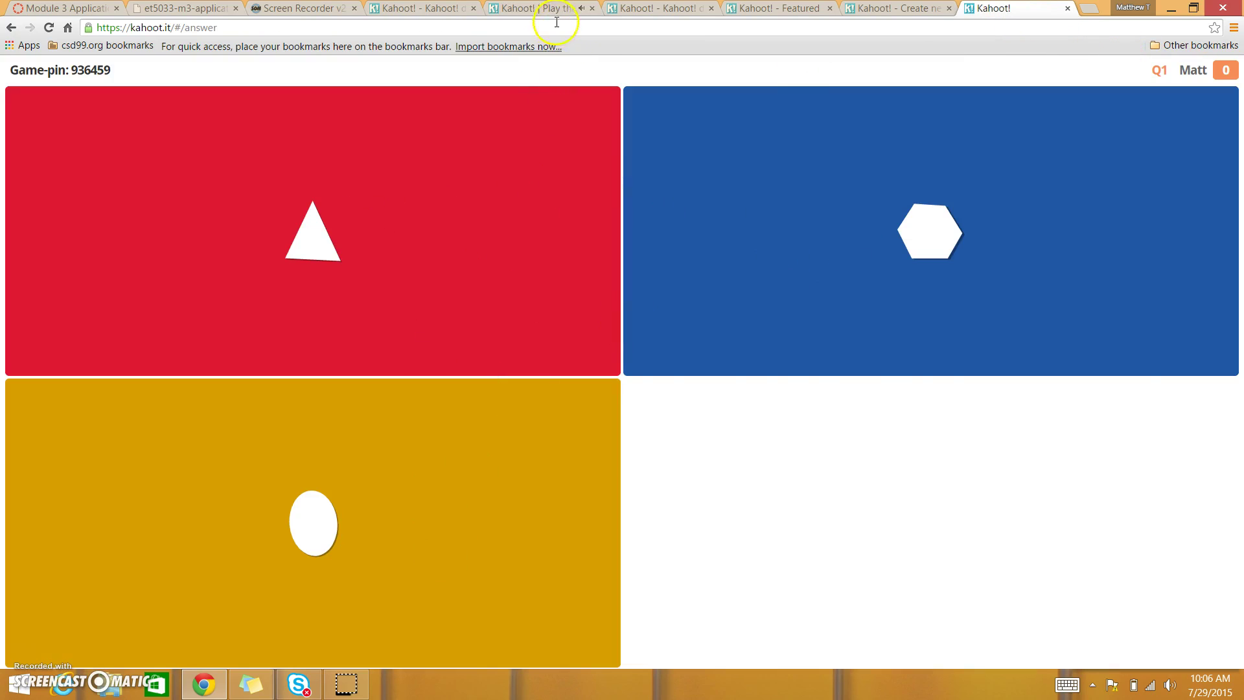
{"action": "left_click", "coordinate": [539, 8]}
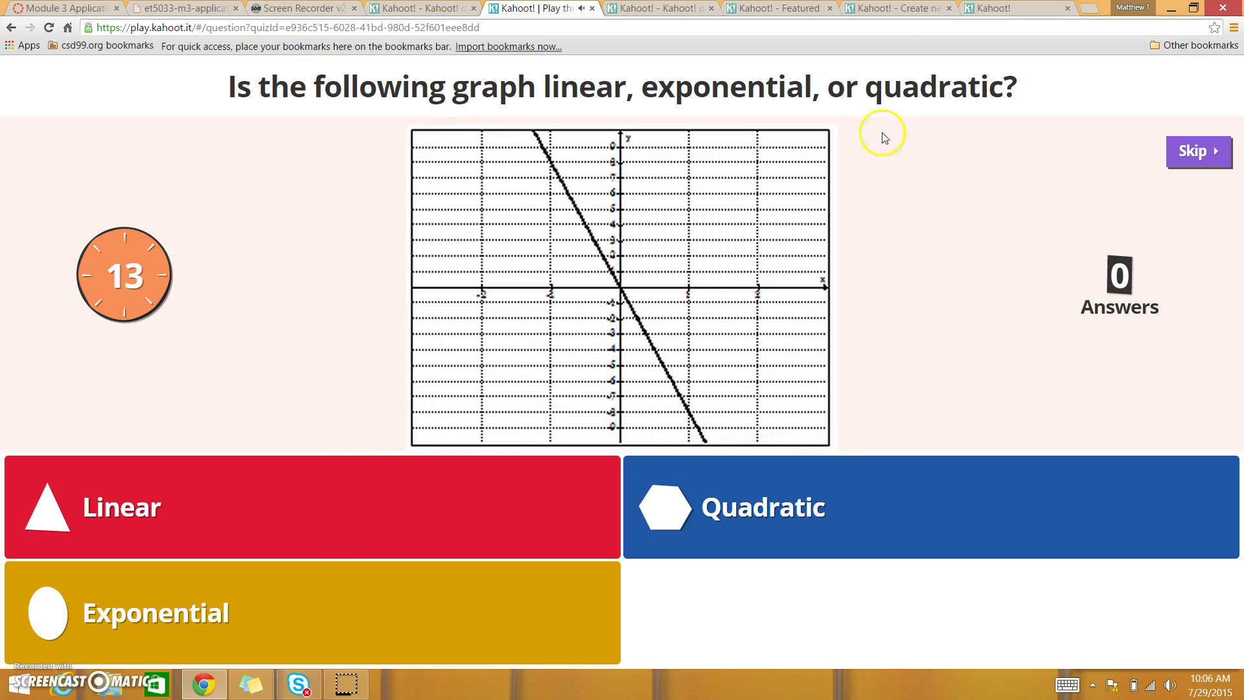
{"action": "left_click", "coordinate": [1001, 8]}
{"action": "left_click", "coordinate": [313, 224]}
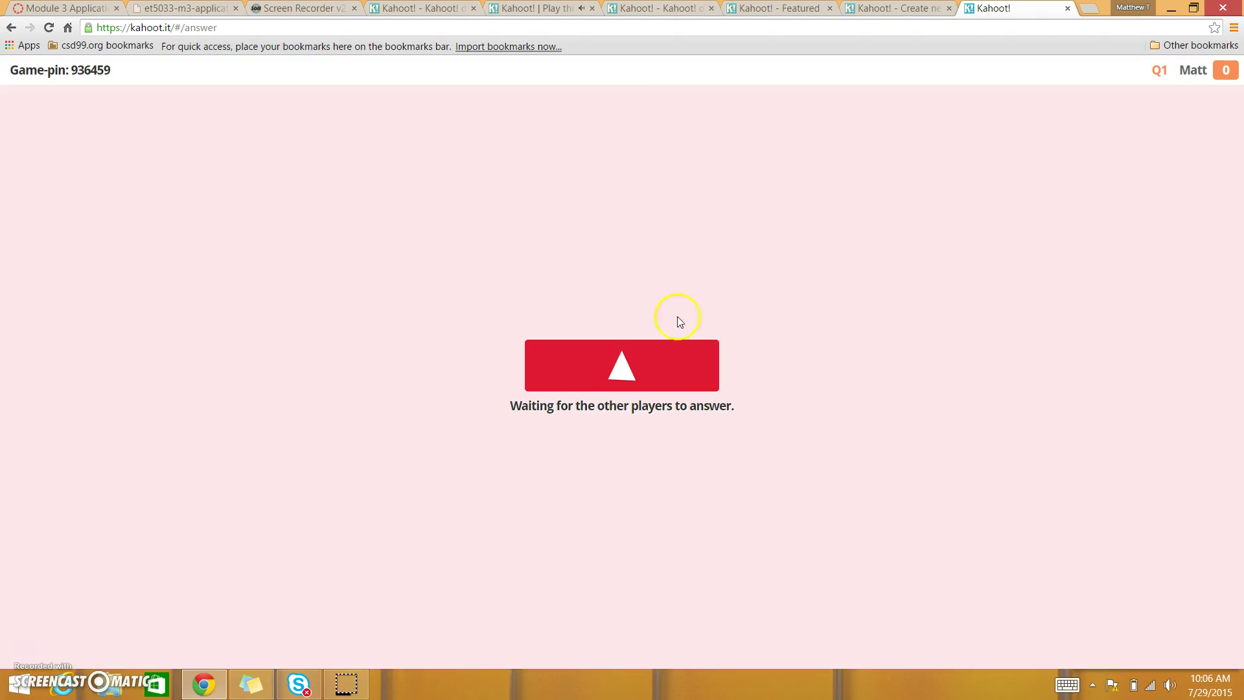
{"action": "left_click", "coordinate": [583, 8]}
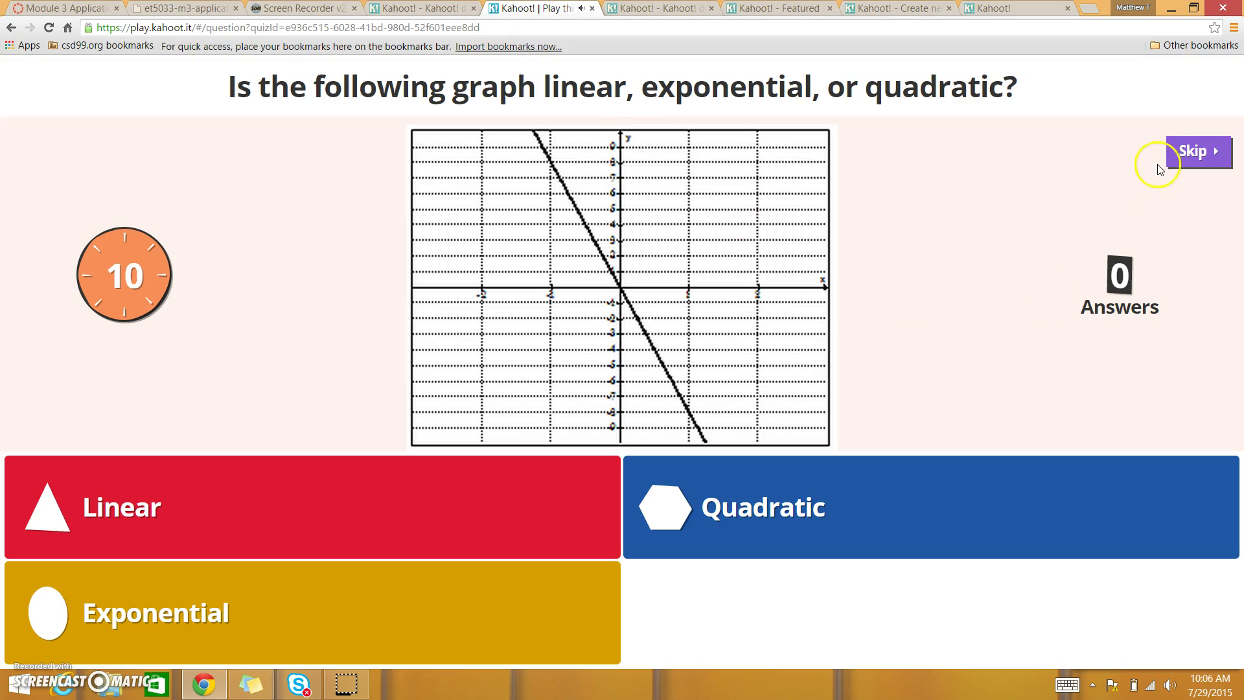